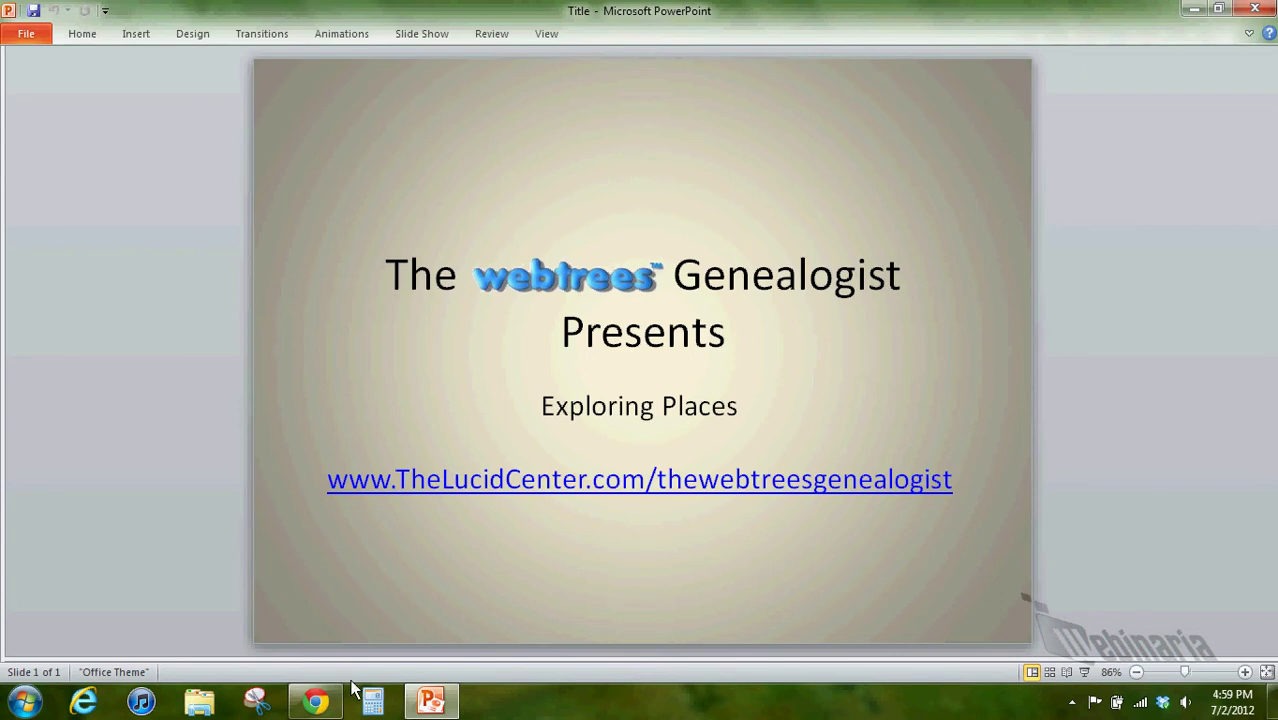
# - Switch to the webtrees site in Chrome and open the Place hierarchy list
pyautogui.click(318, 700)
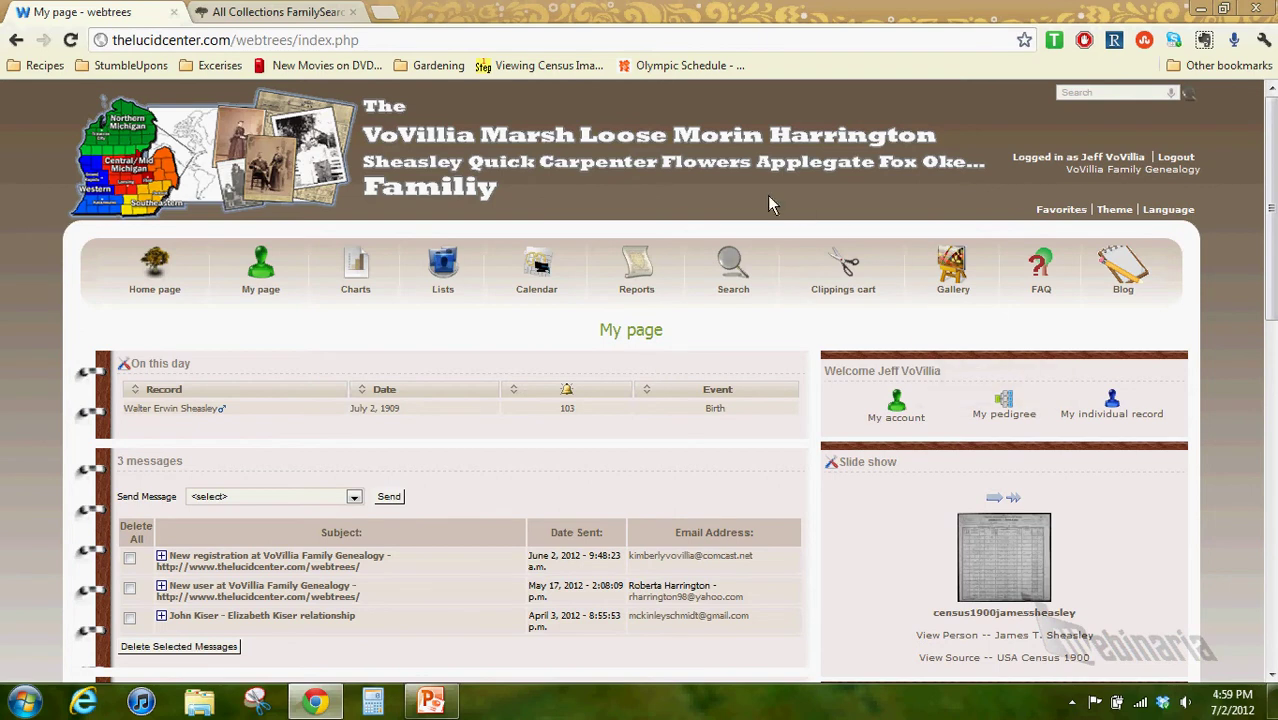
pyautogui.moveTo(1110, 212)
pyautogui.moveTo(1273, 188); pyautogui.dragTo(1019, 472)
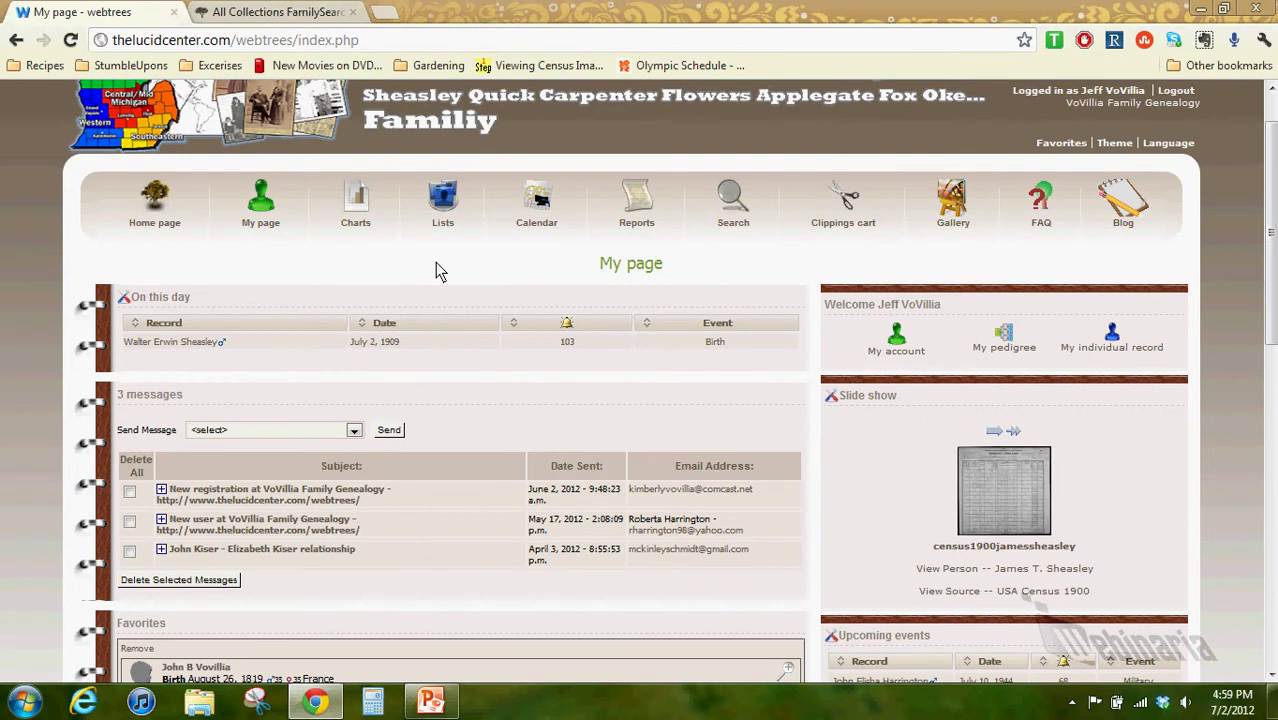
pyautogui.moveTo(445, 224)
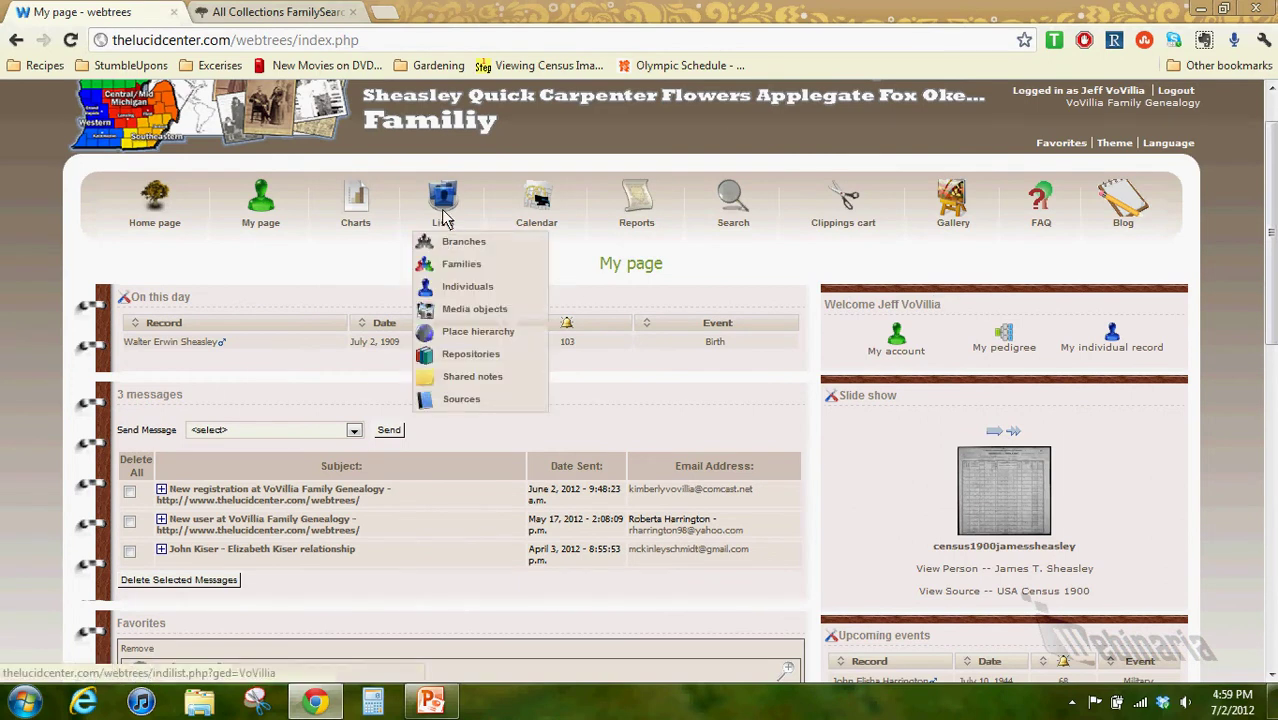
pyautogui.click(496, 334)
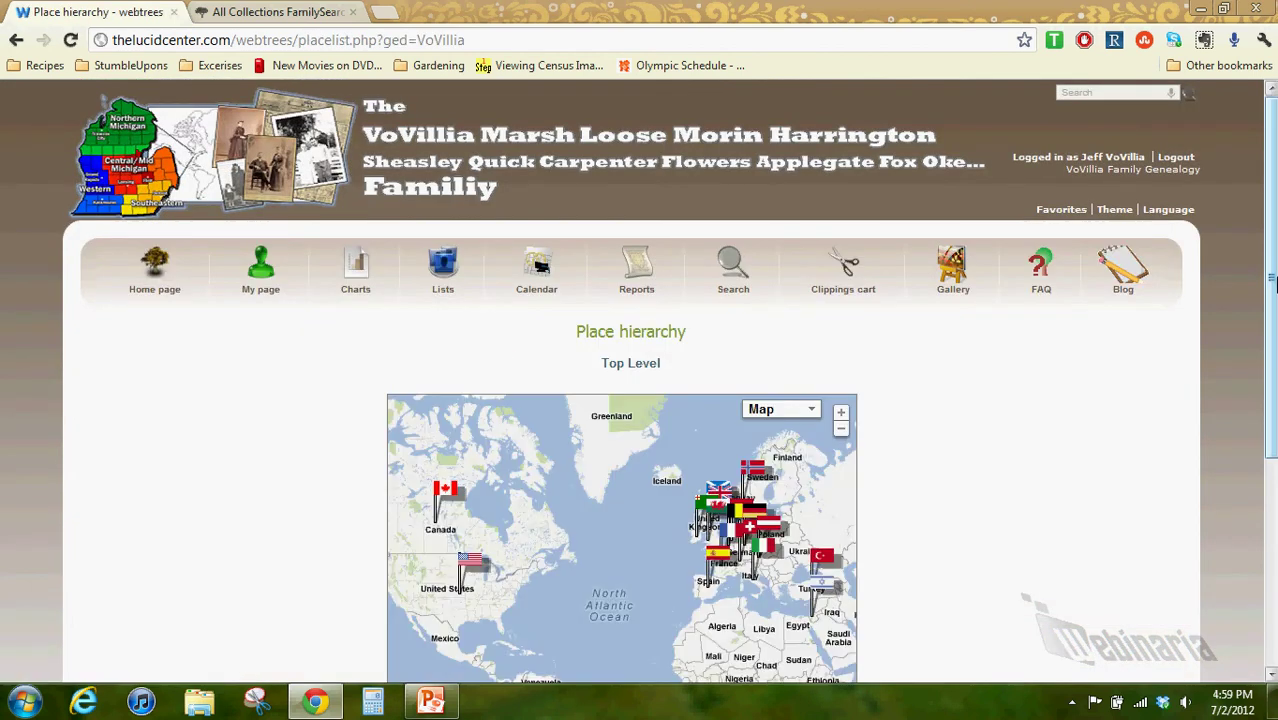
# - Open the USA place page from its flag on the top-level map
pyautogui.moveTo(1272, 222); pyautogui.dragTo(1274, 349)
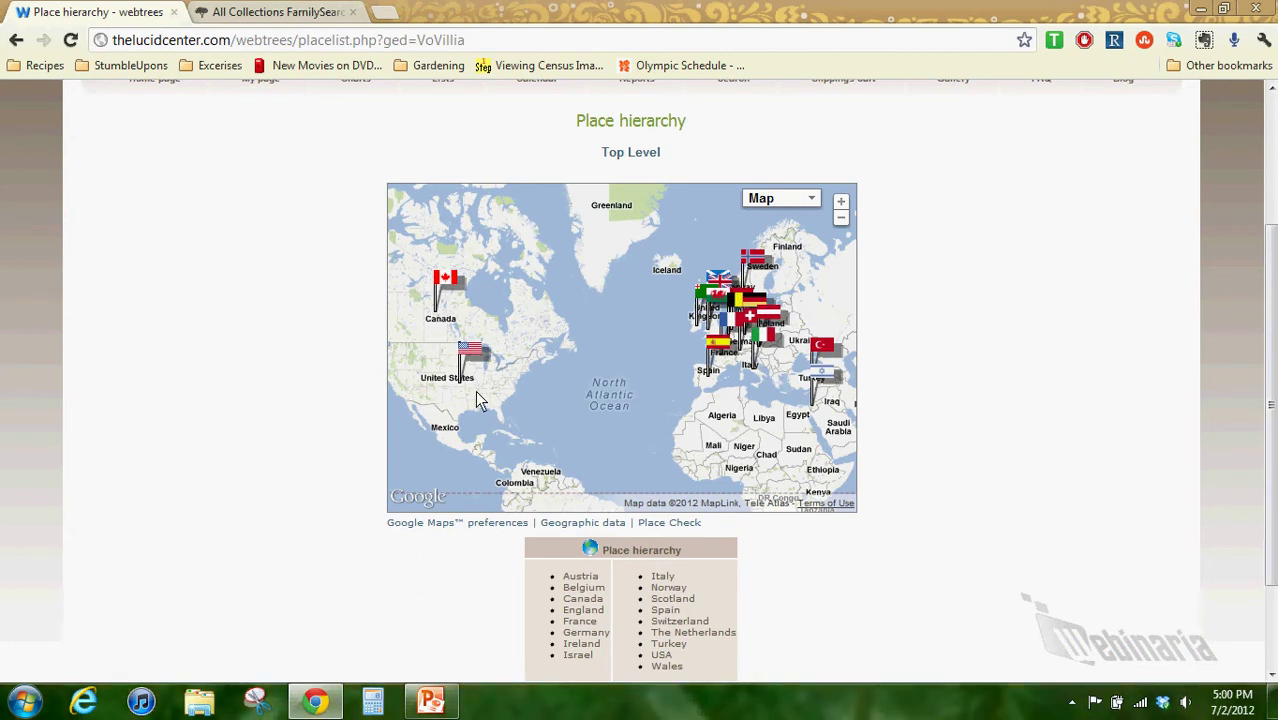
pyautogui.click(470, 352)
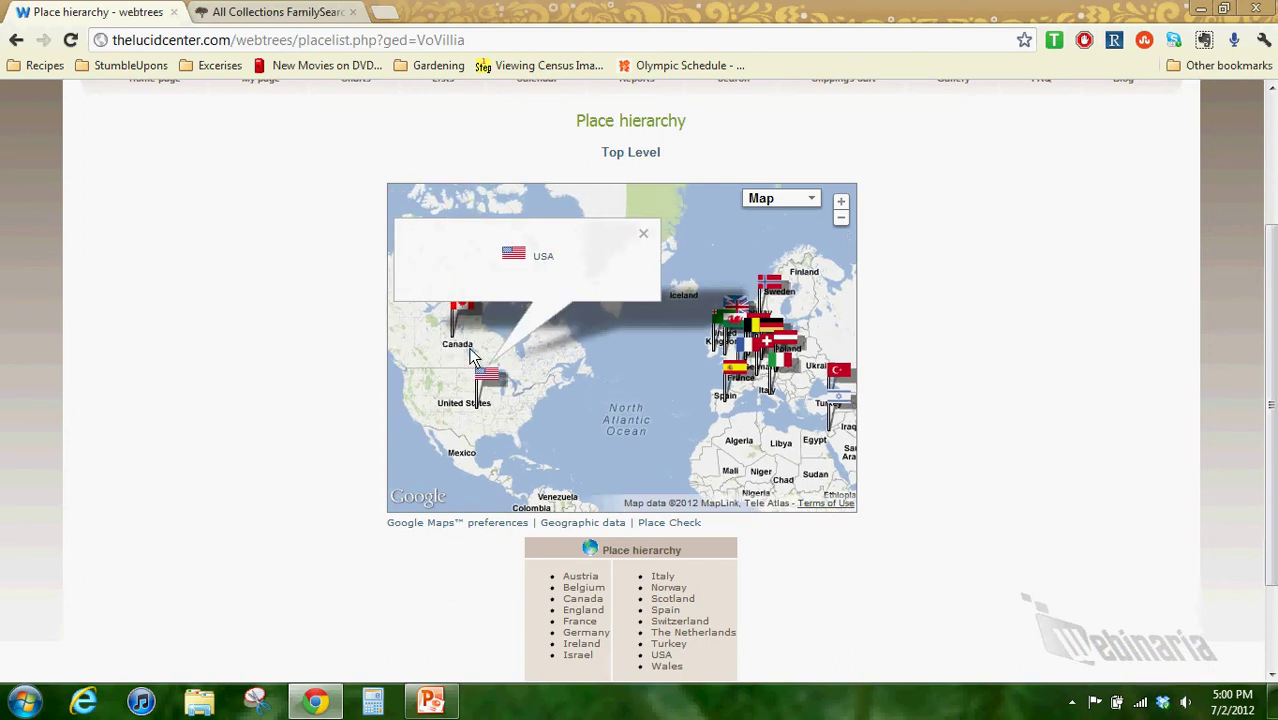
pyautogui.click(539, 259)
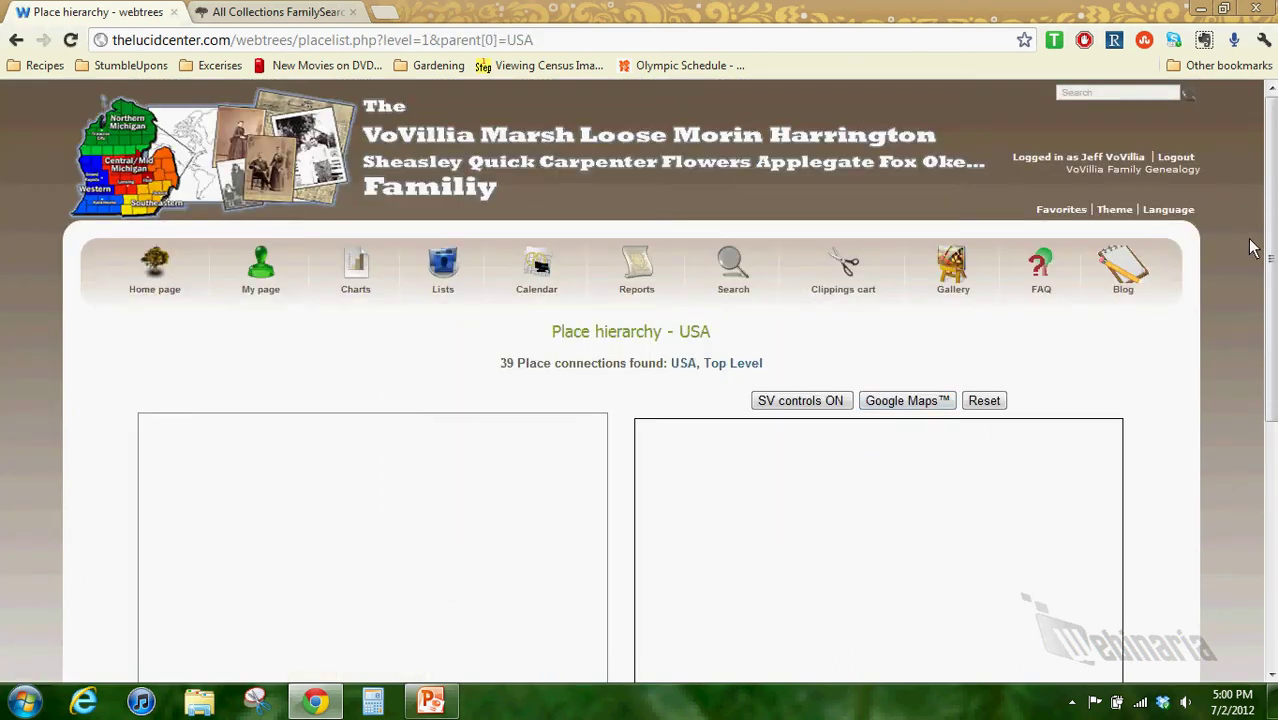
# - Drill down the place hierarchy from USA through Indiana and Madison to Anderson
pyautogui.scroll(-3, 1273, 215)
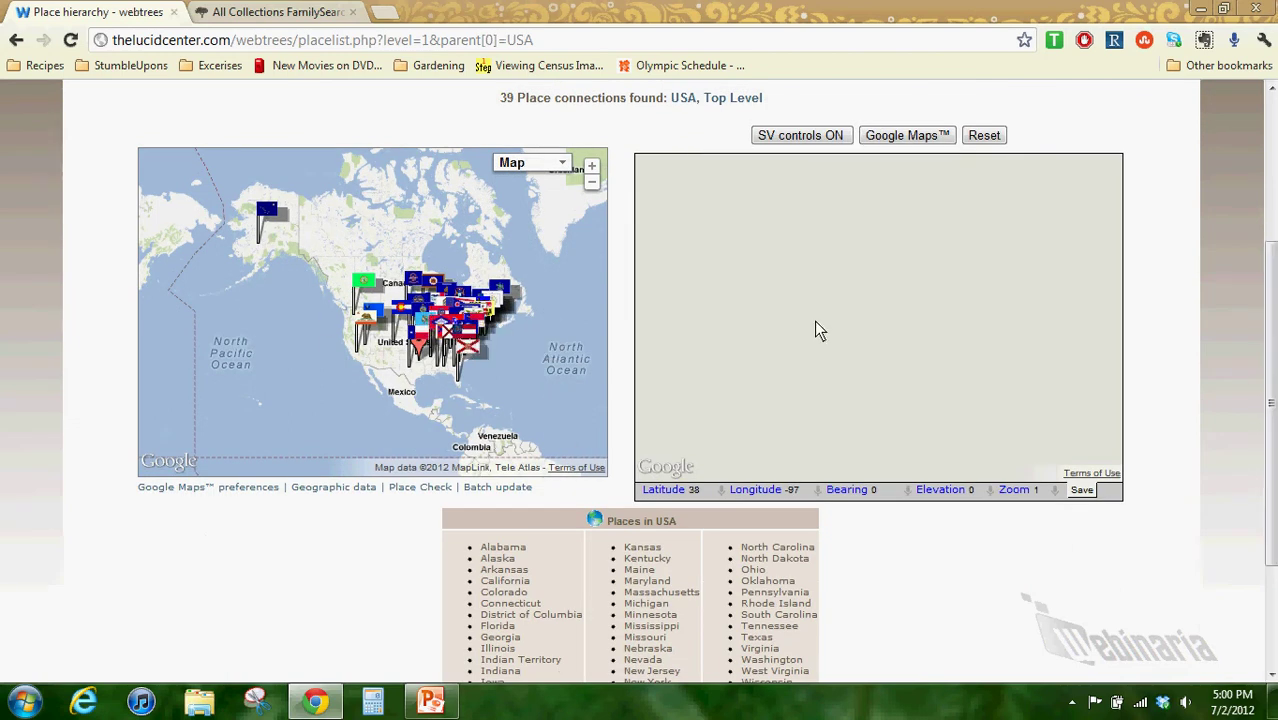
pyautogui.scroll(-2, 1240, 415)
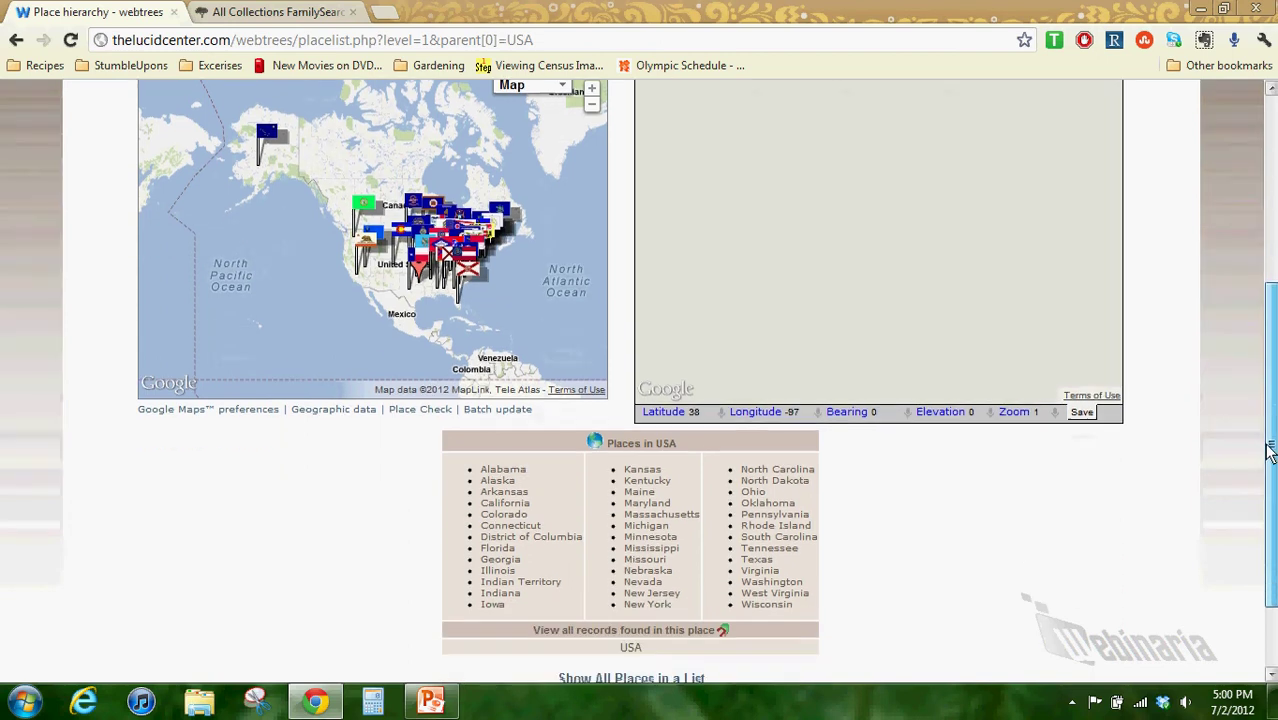
pyautogui.click(512, 592)
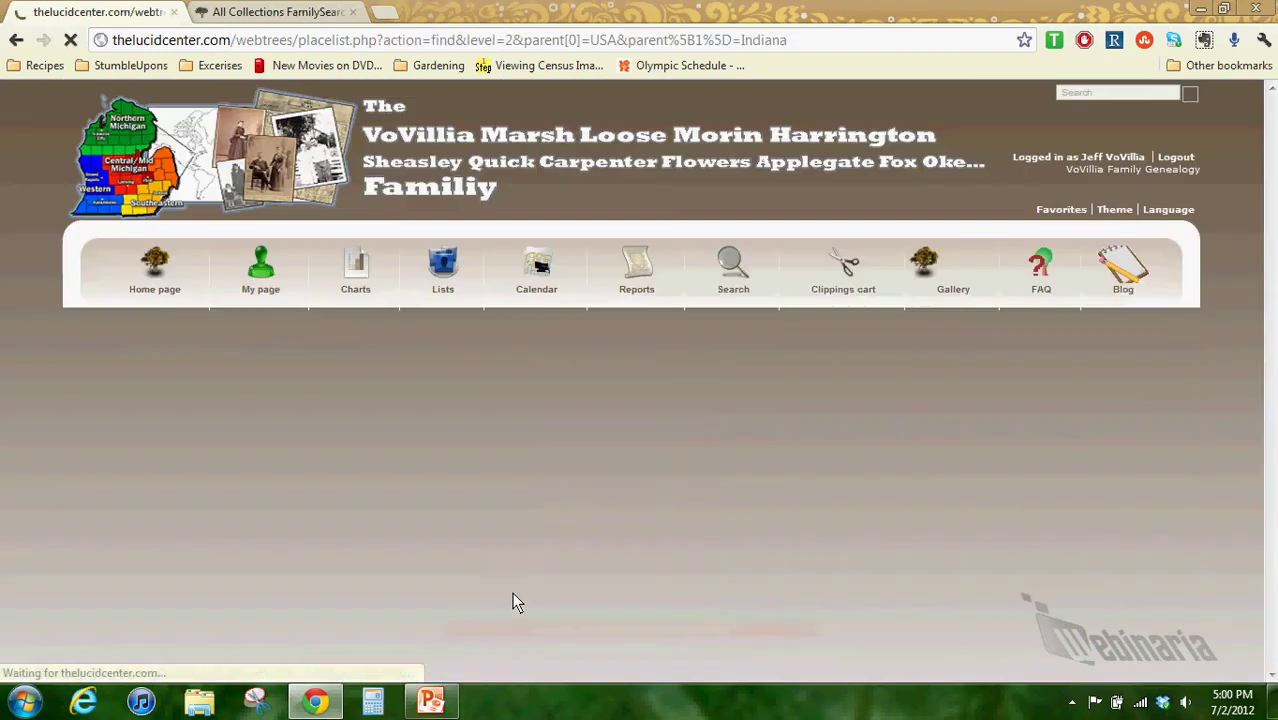
pyautogui.scroll(-5, 668, 414)
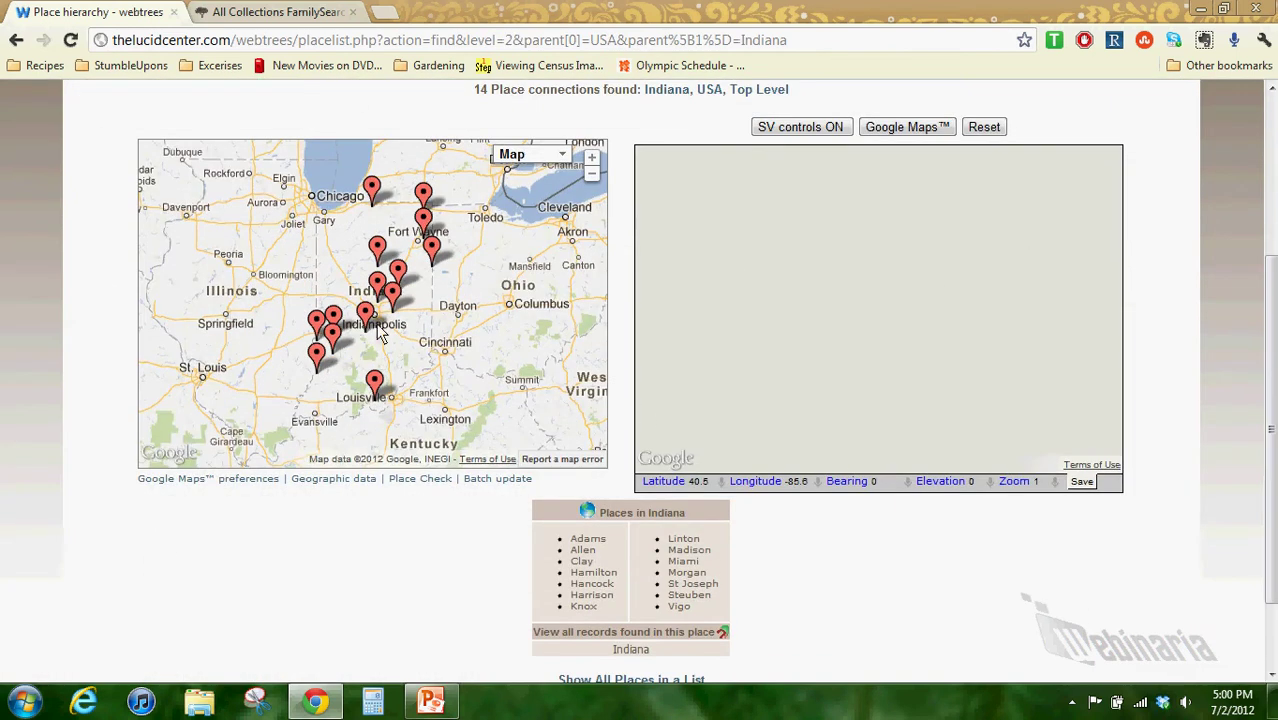
pyautogui.click(692, 553)
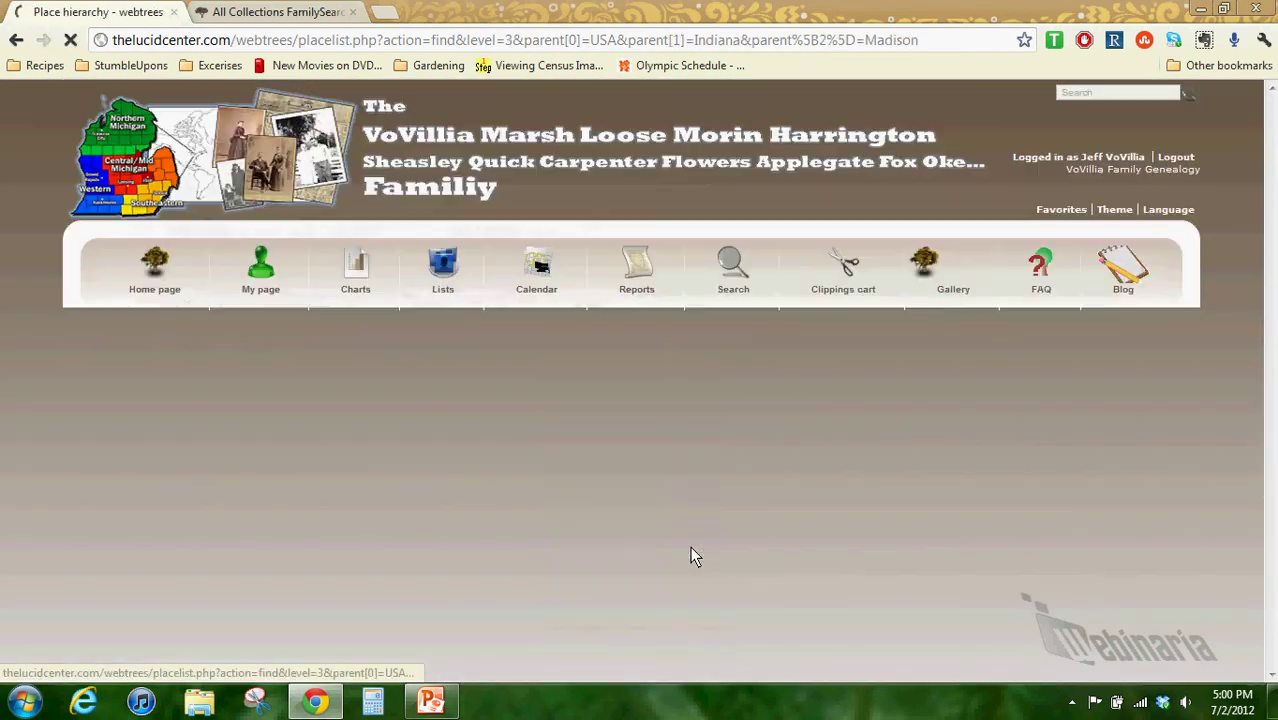
pyautogui.scroll(-5, 719, 528)
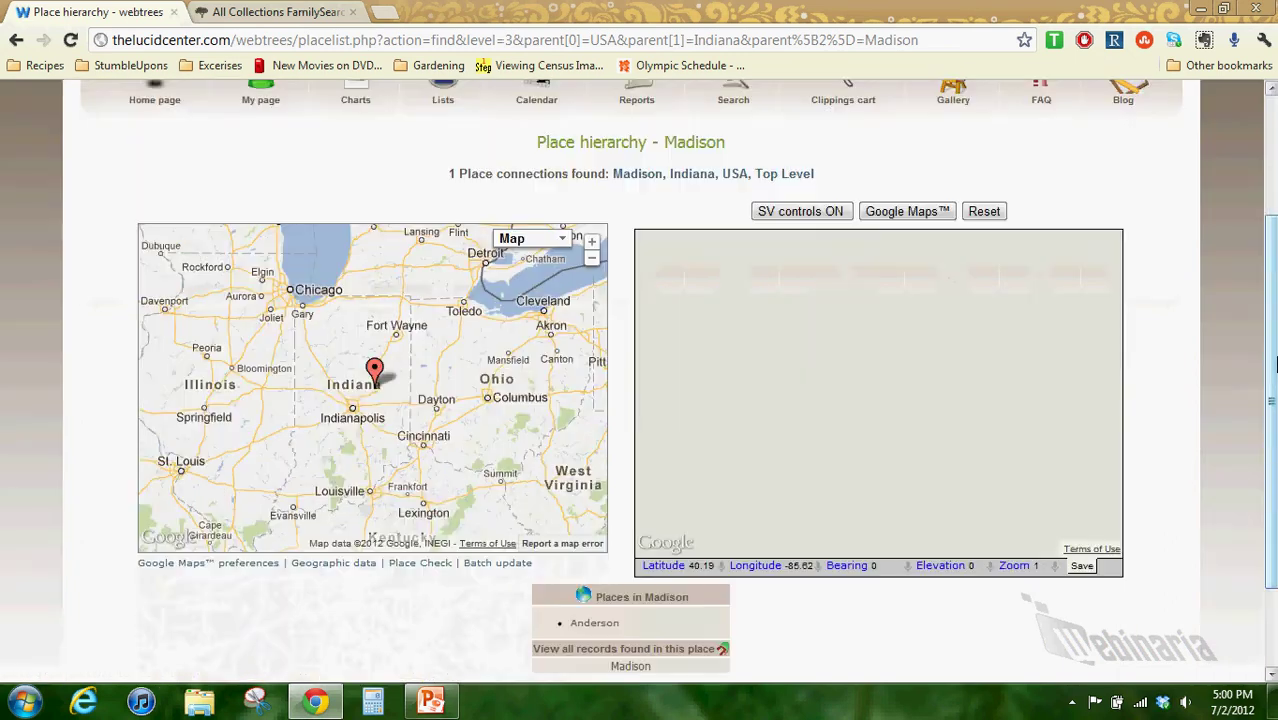
pyautogui.click(605, 553)
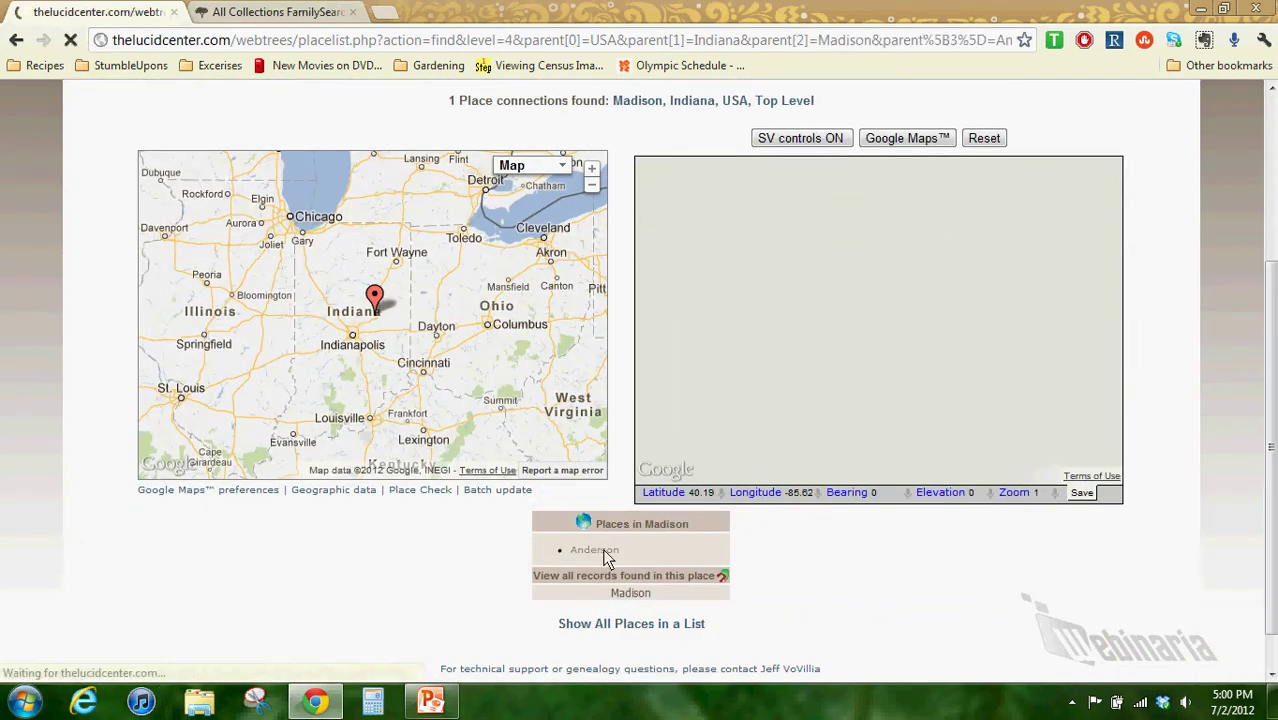
# - Look around the Street View image of Anderson, turning it from the building to face along the street
pyautogui.scroll(-5, 1274, 352)
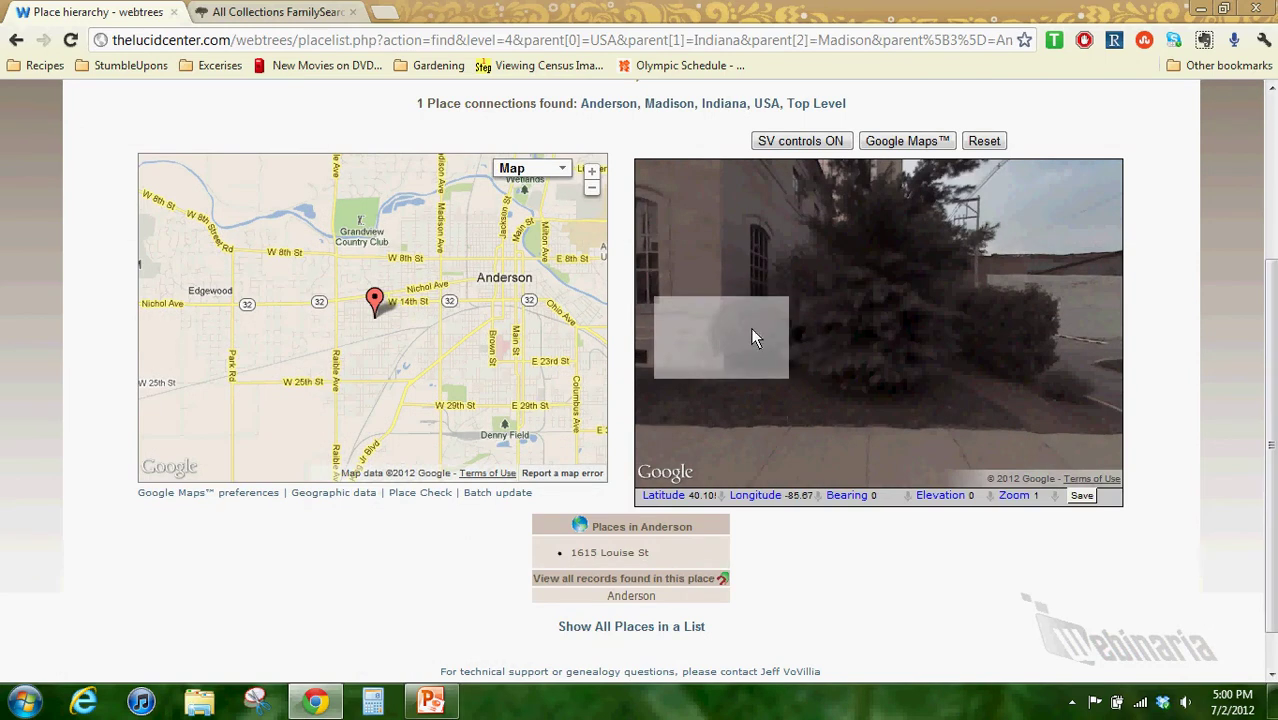
pyautogui.moveTo(750, 327); pyautogui.dragTo(843, 319)
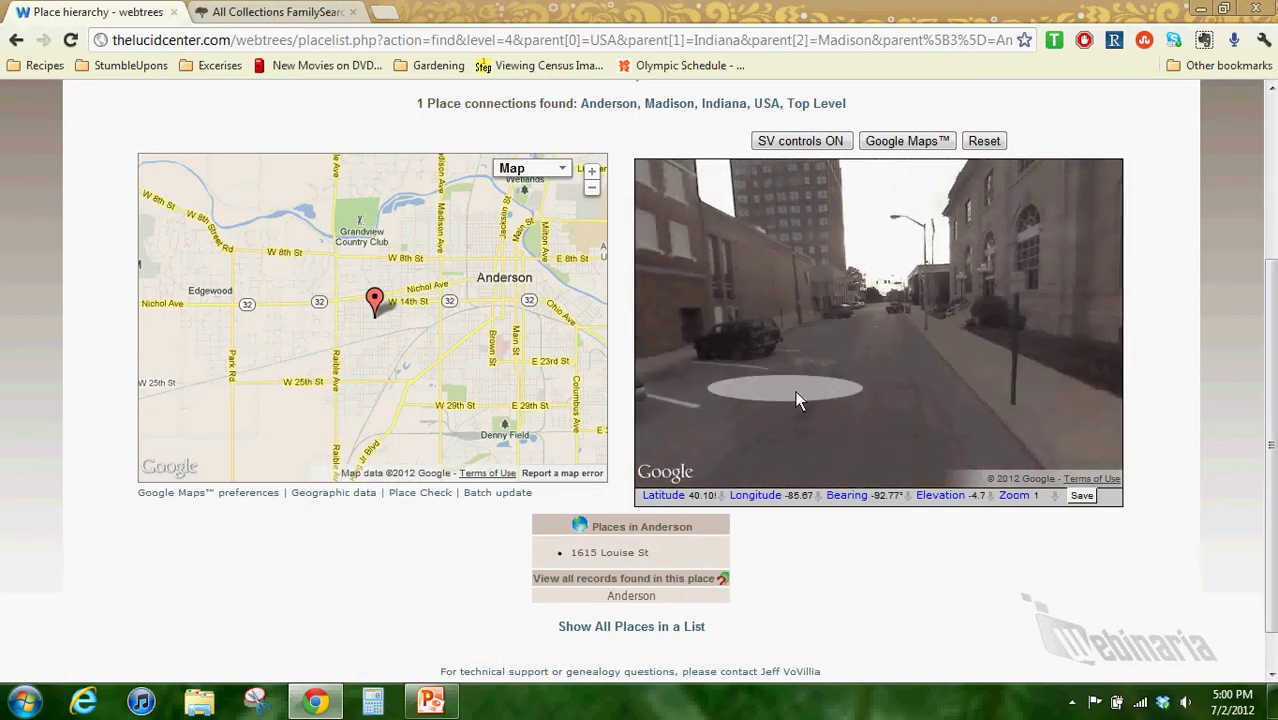
pyautogui.click(822, 388)
pyautogui.click(920, 362)
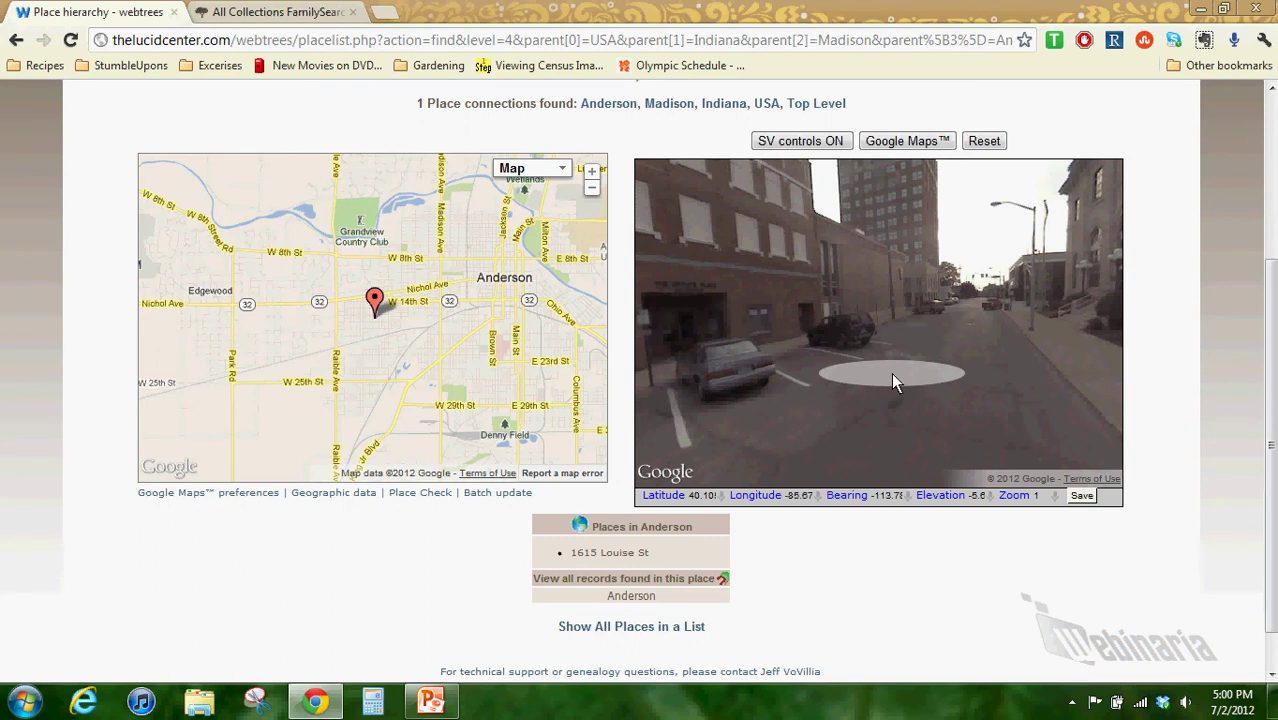
pyautogui.click(880, 382)
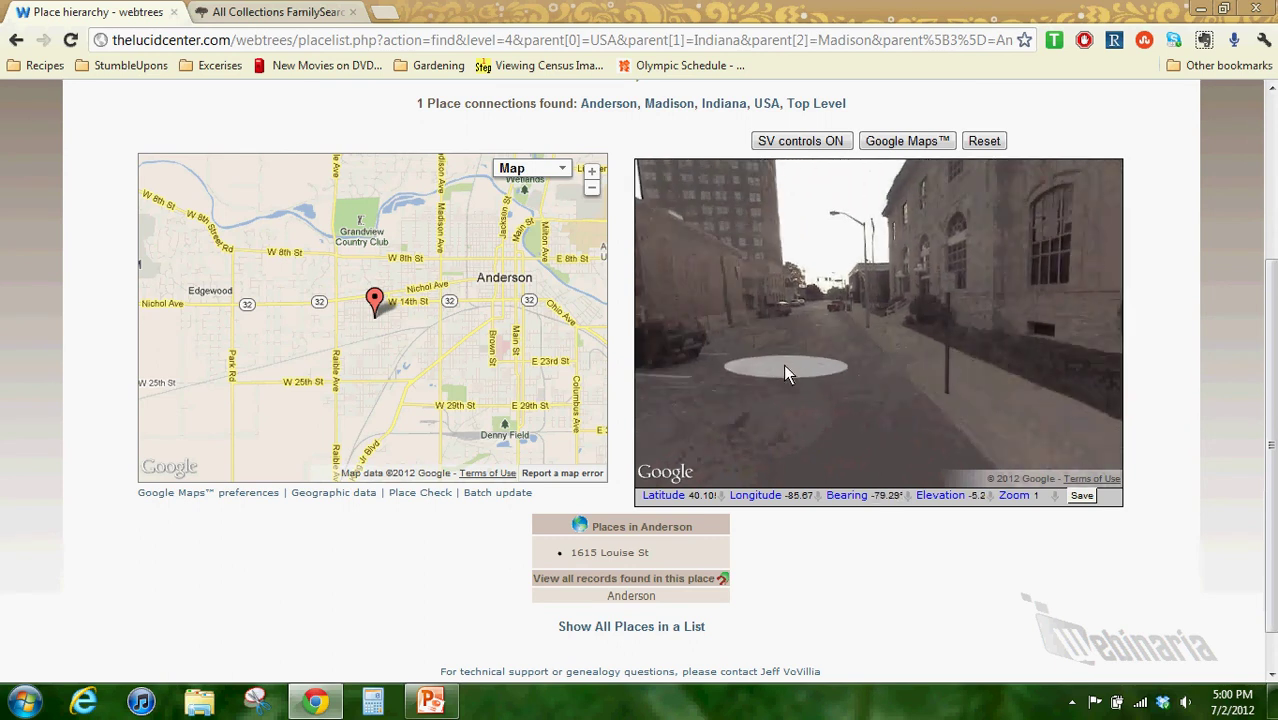
pyautogui.click(812, 346)
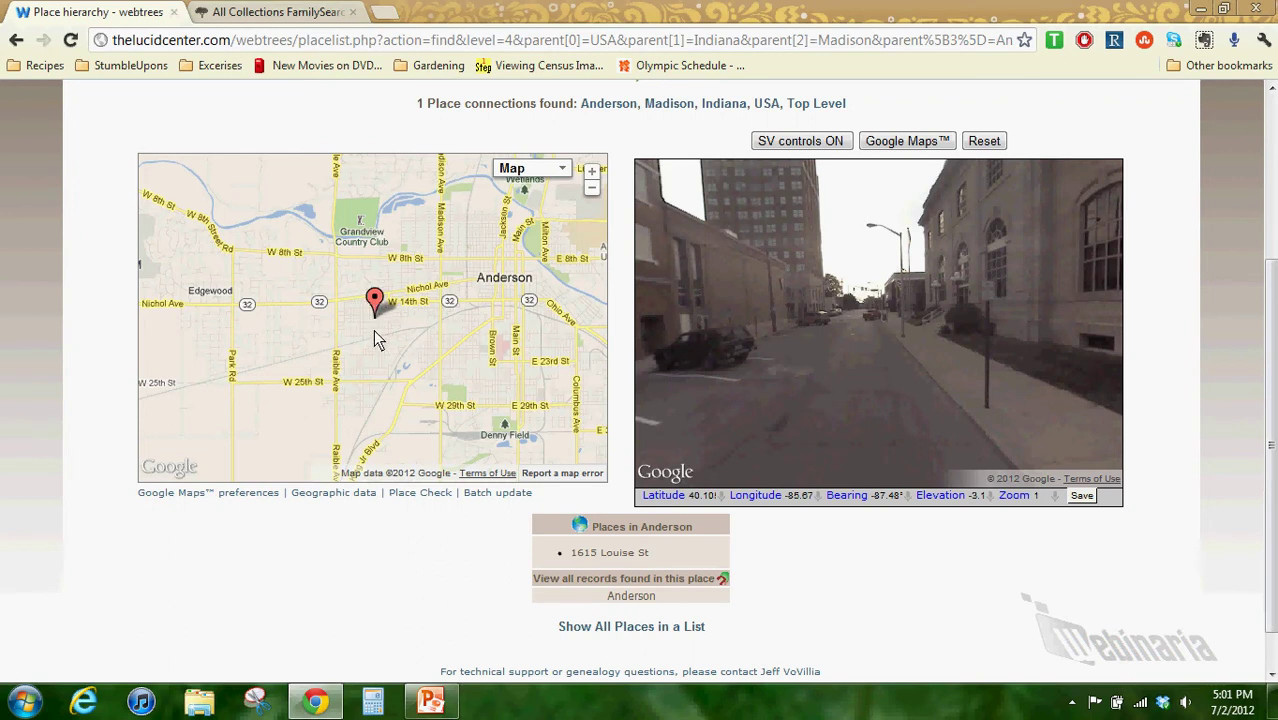
# - Open the street address listed under Anderson and examine its marker close up on the map
pyautogui.click(610, 555)
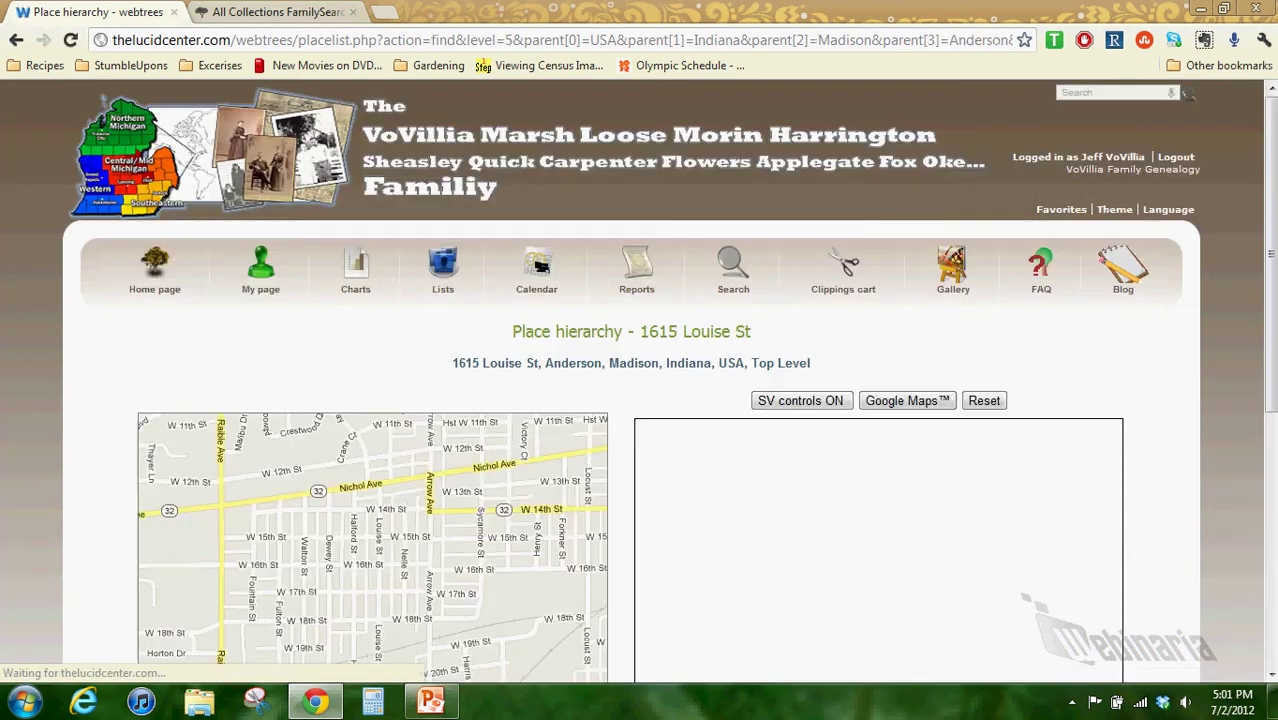
pyautogui.moveTo(1272, 255); pyautogui.dragTo(1272, 405)
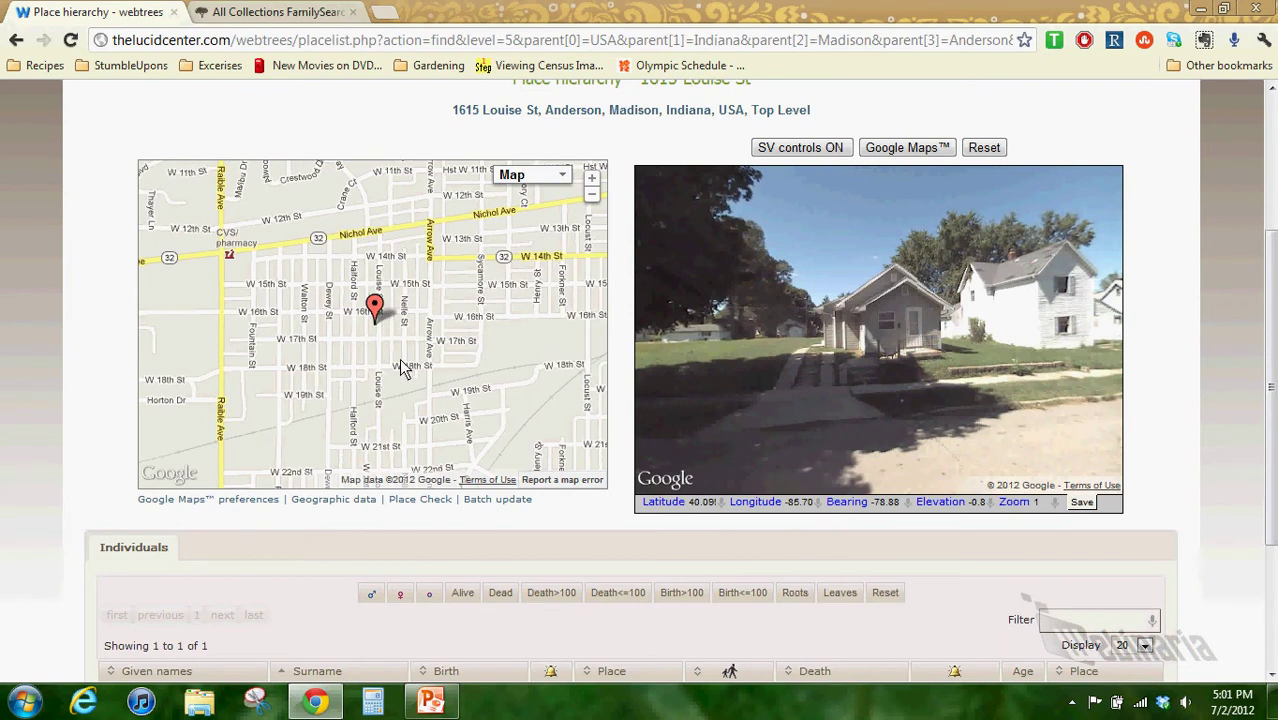
pyautogui.scroll(1, 401, 369)
pyautogui.moveTo(355, 291); pyautogui.dragTo(455, 393)
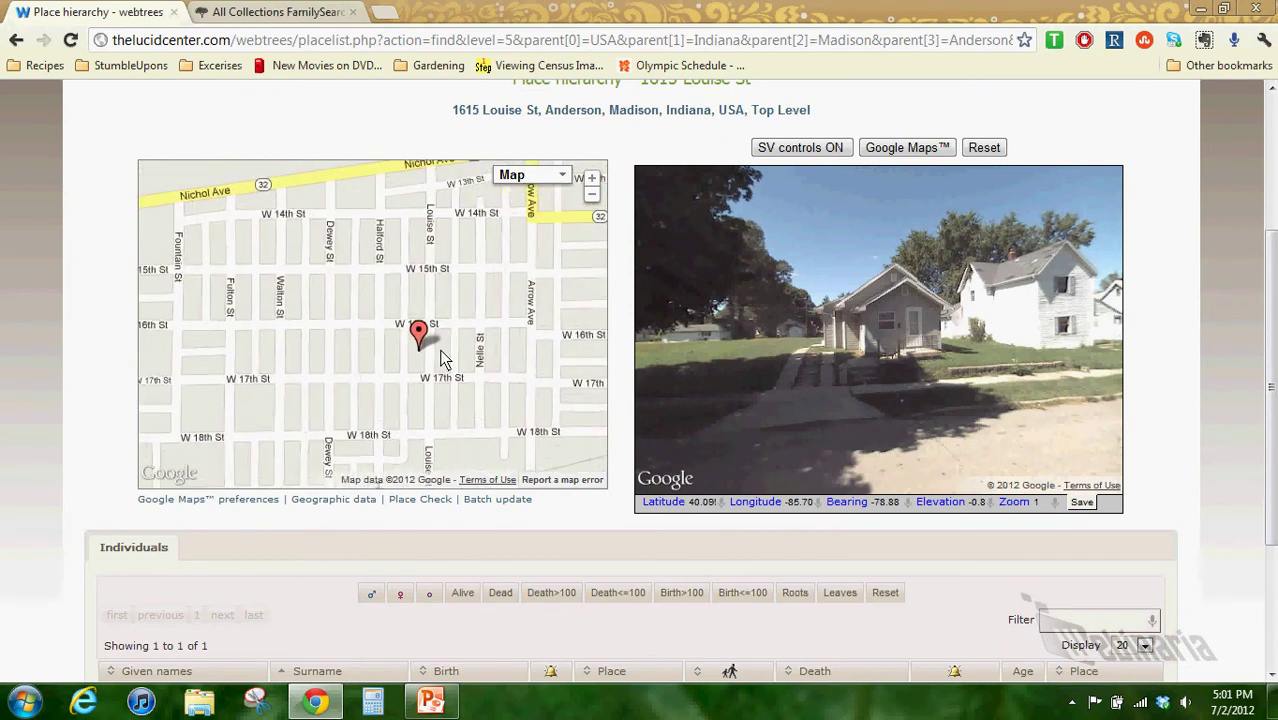
# - Explore the Street View at the address, looking along the street and at the neighbouring houses
pyautogui.moveTo(1052, 397)
pyautogui.mouseDown()
pyautogui.moveTo(837, 340)
pyautogui.moveTo(1066, 389)
pyautogui.mouseUp()
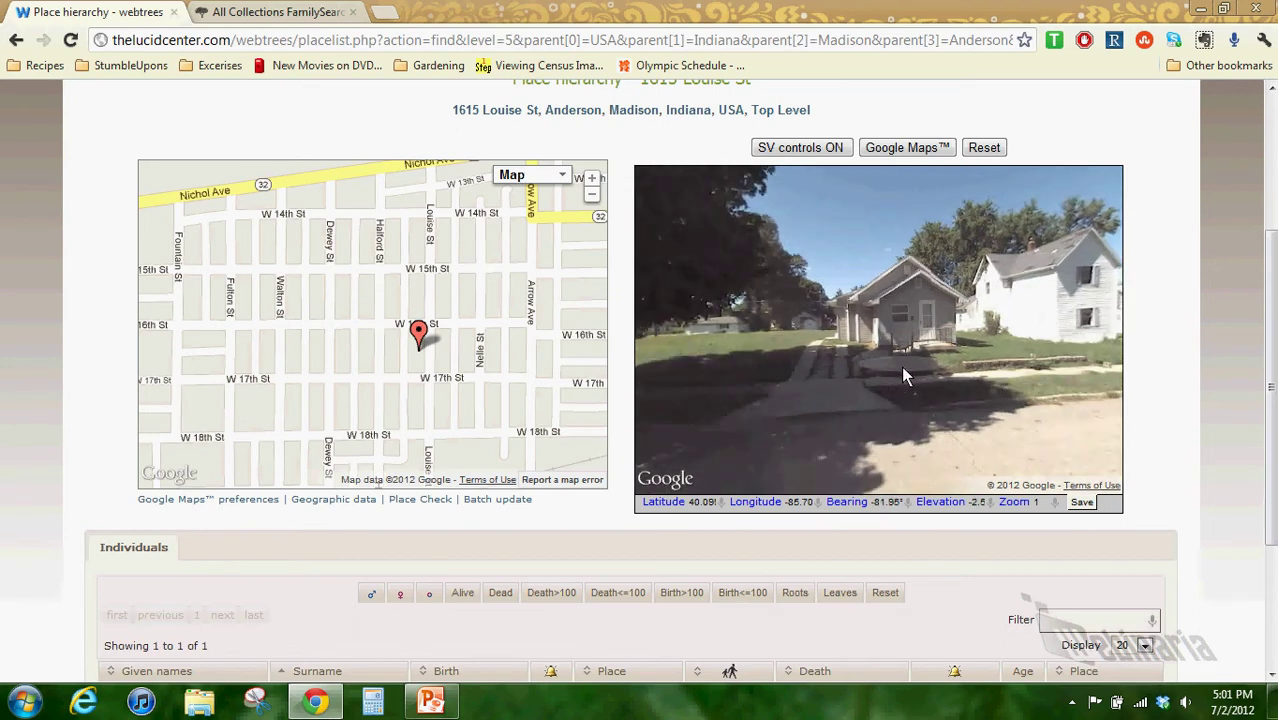
pyautogui.click(947, 390)
pyautogui.moveTo(950, 379); pyautogui.dragTo(885, 371)
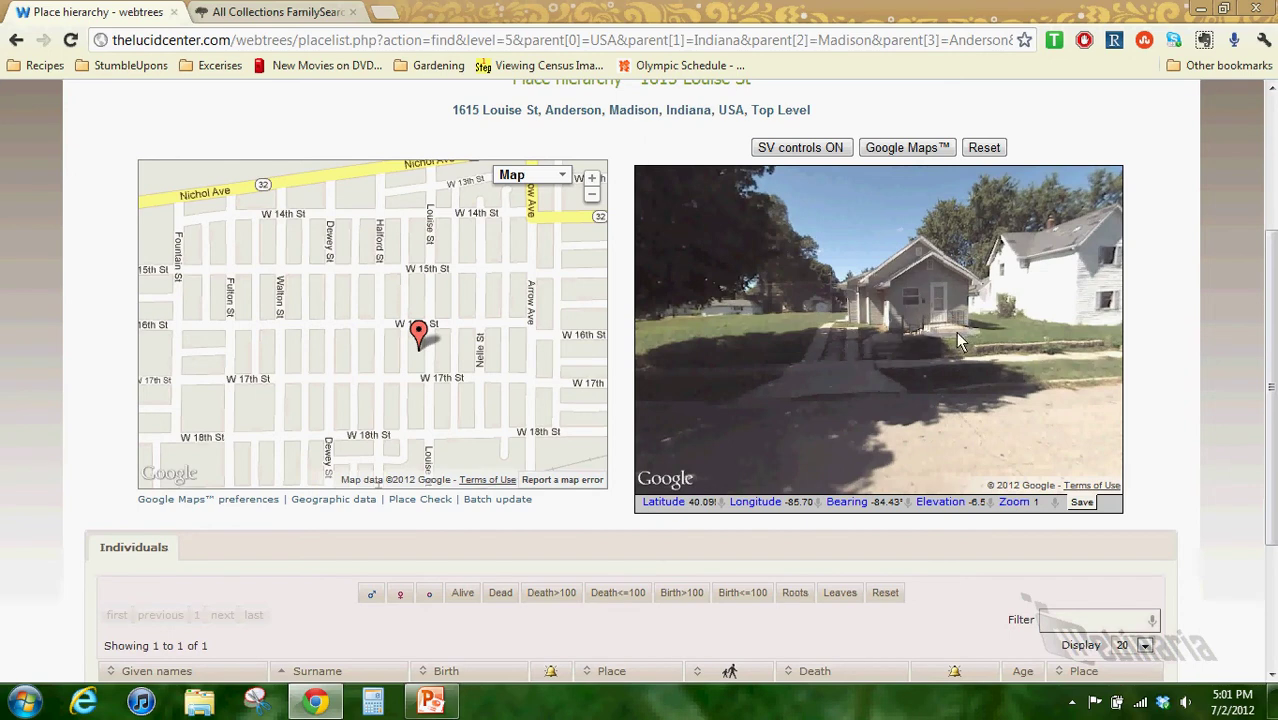
pyautogui.click(903, 385)
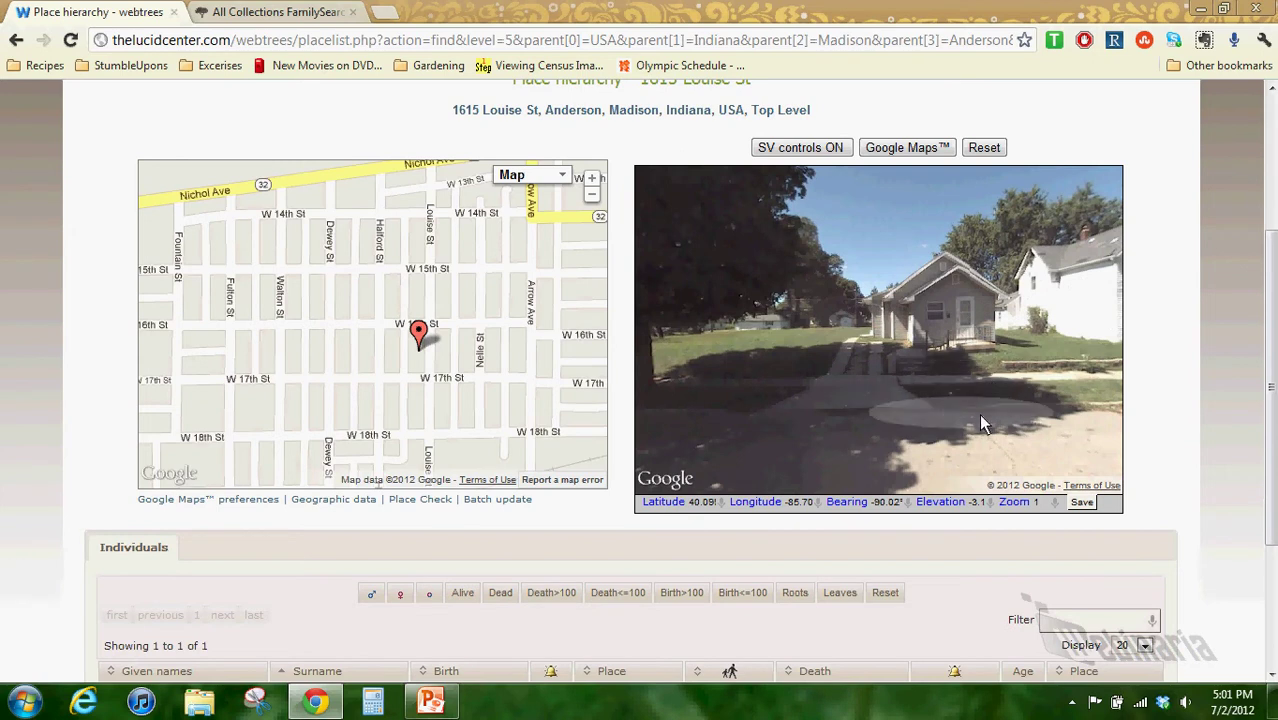
pyautogui.moveTo(909, 392); pyautogui.dragTo(752, 400)
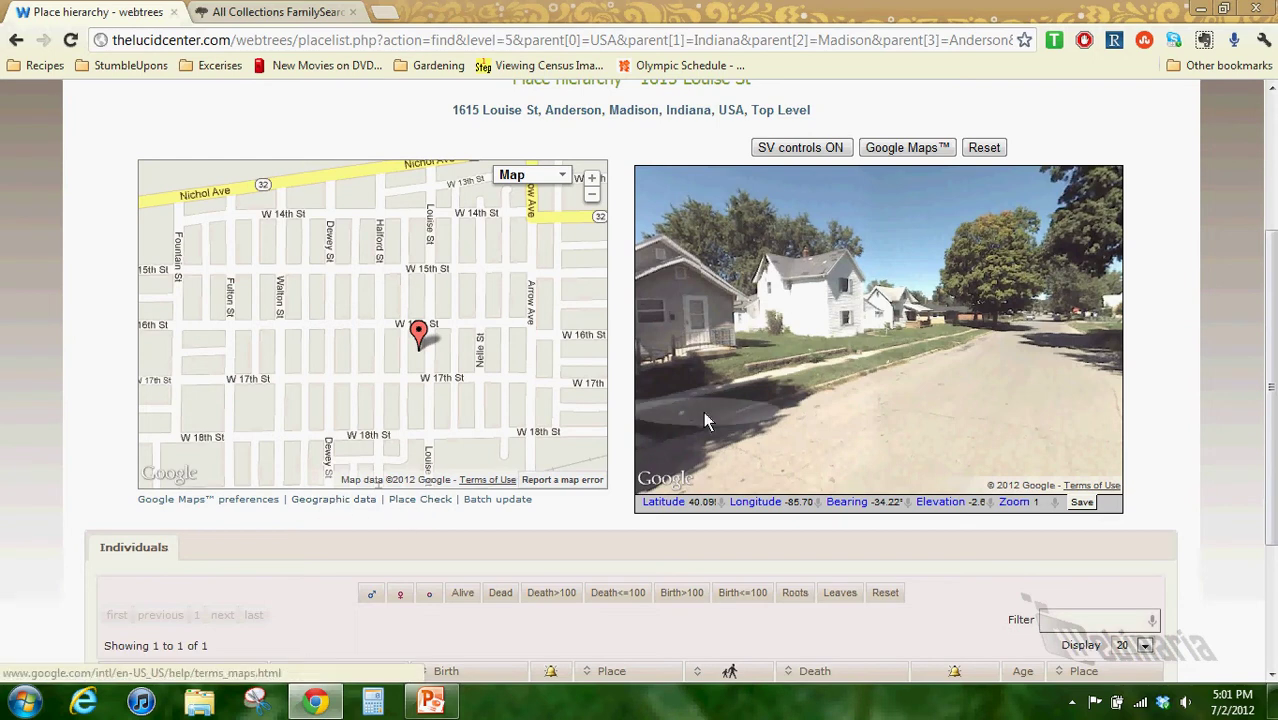
pyautogui.click(1015, 359)
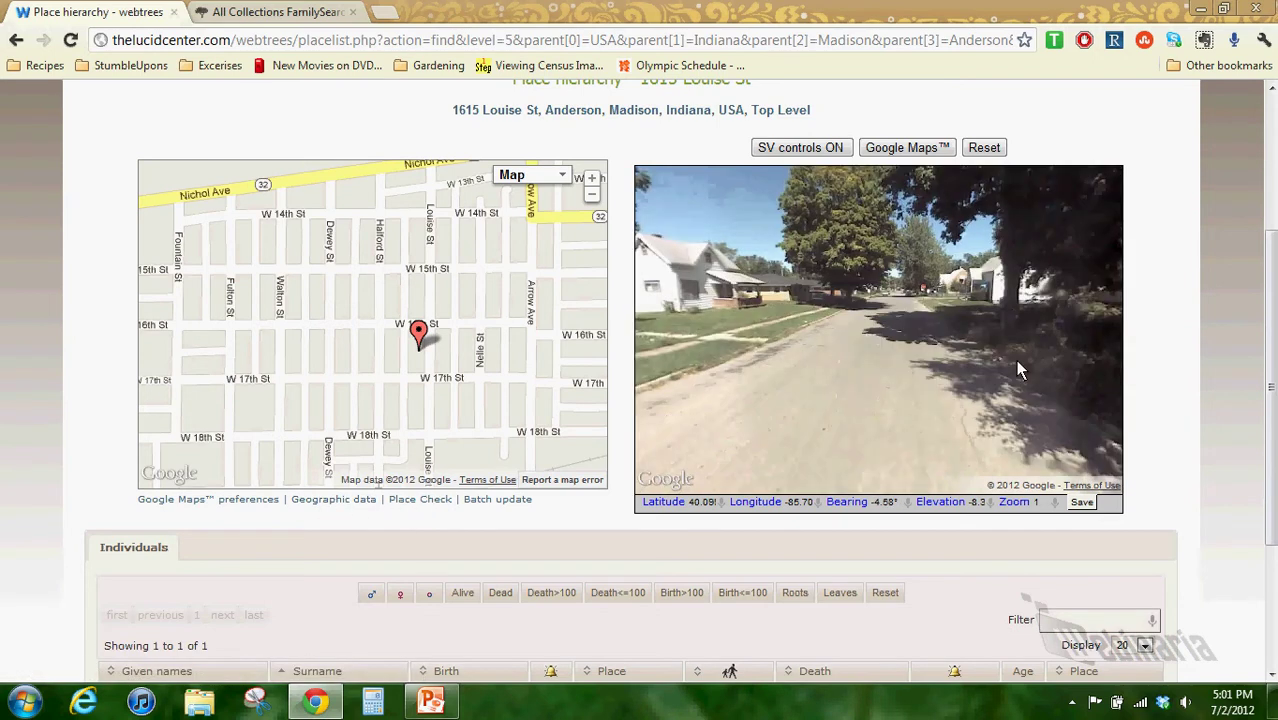
pyautogui.click(905, 338)
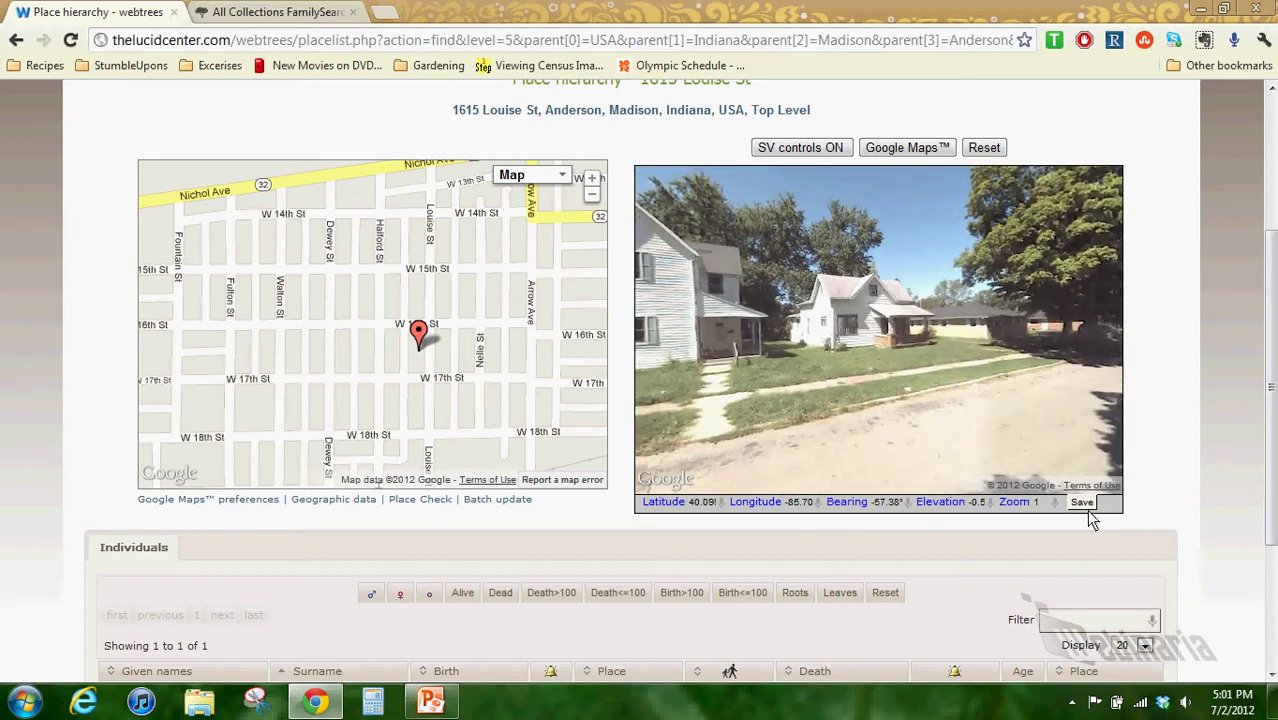
pyautogui.moveTo(922, 355); pyautogui.dragTo(988, 344)
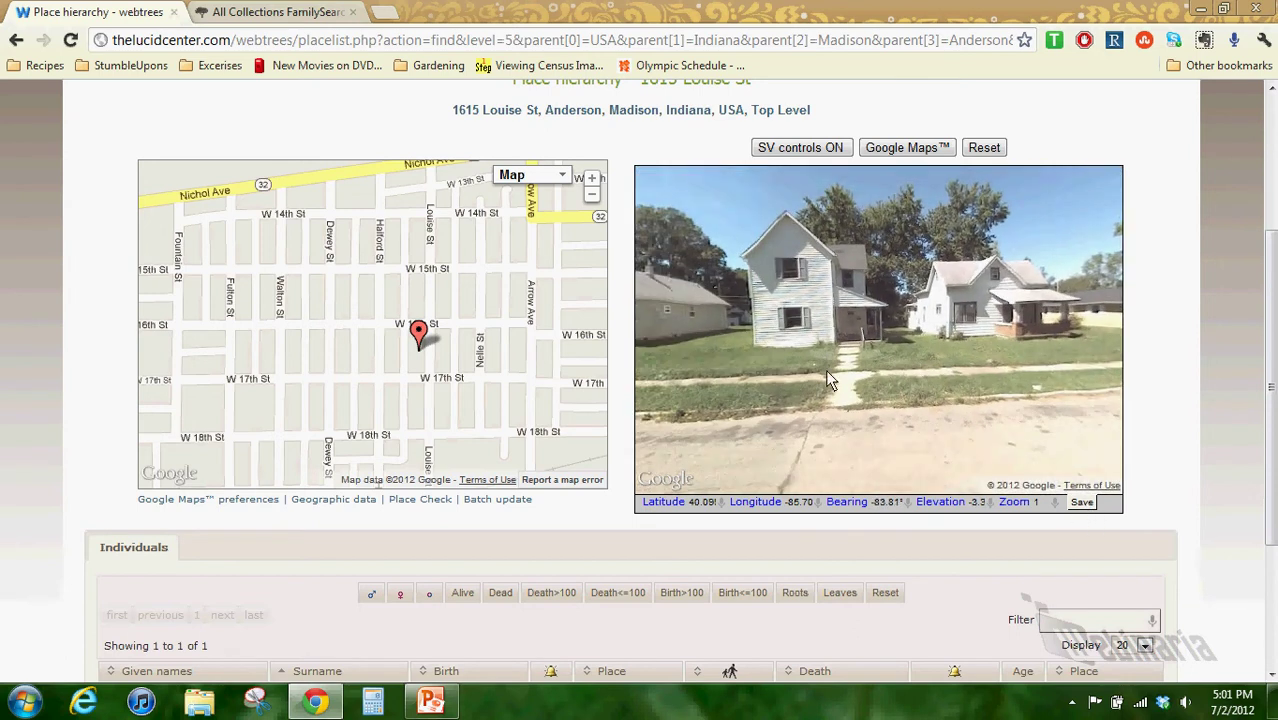
pyautogui.moveTo(881, 388); pyautogui.dragTo(948, 400)
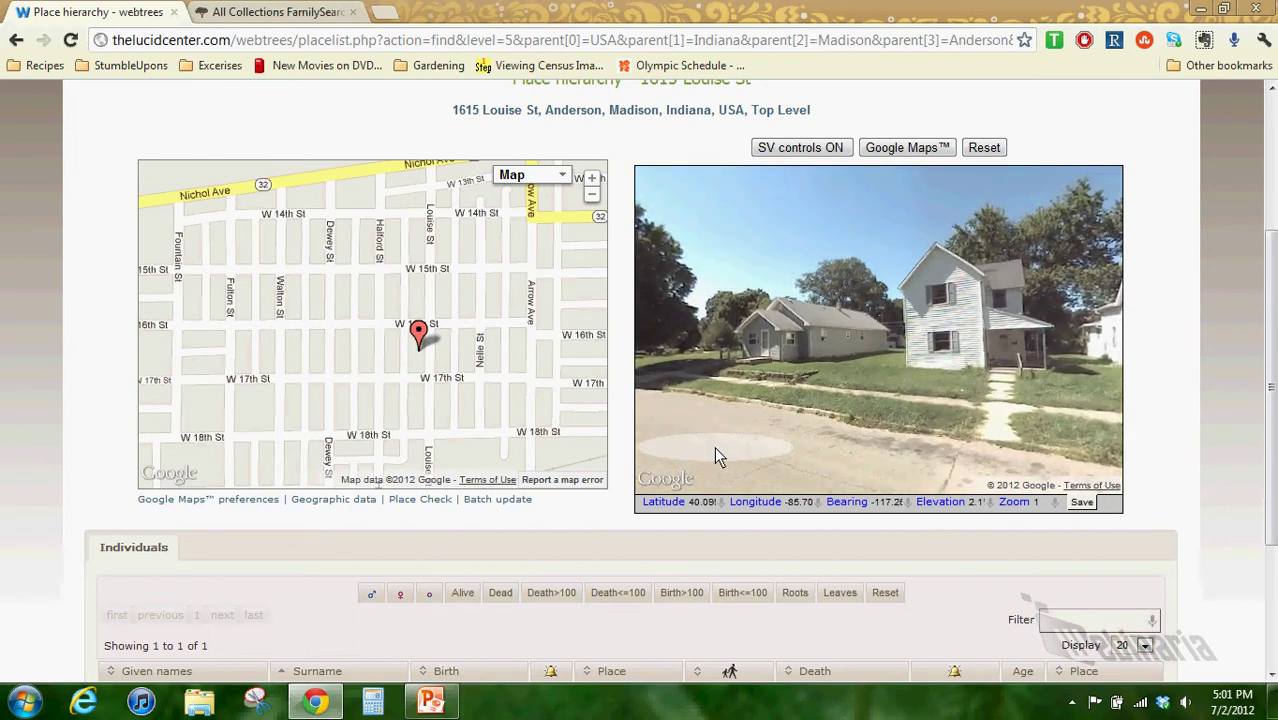
# - Open the record of the individual listed at the address in a new tab and view the 1937 residence's City Directory source image
pyautogui.moveTo(1265, 333); pyautogui.dragTo(1264, 432)
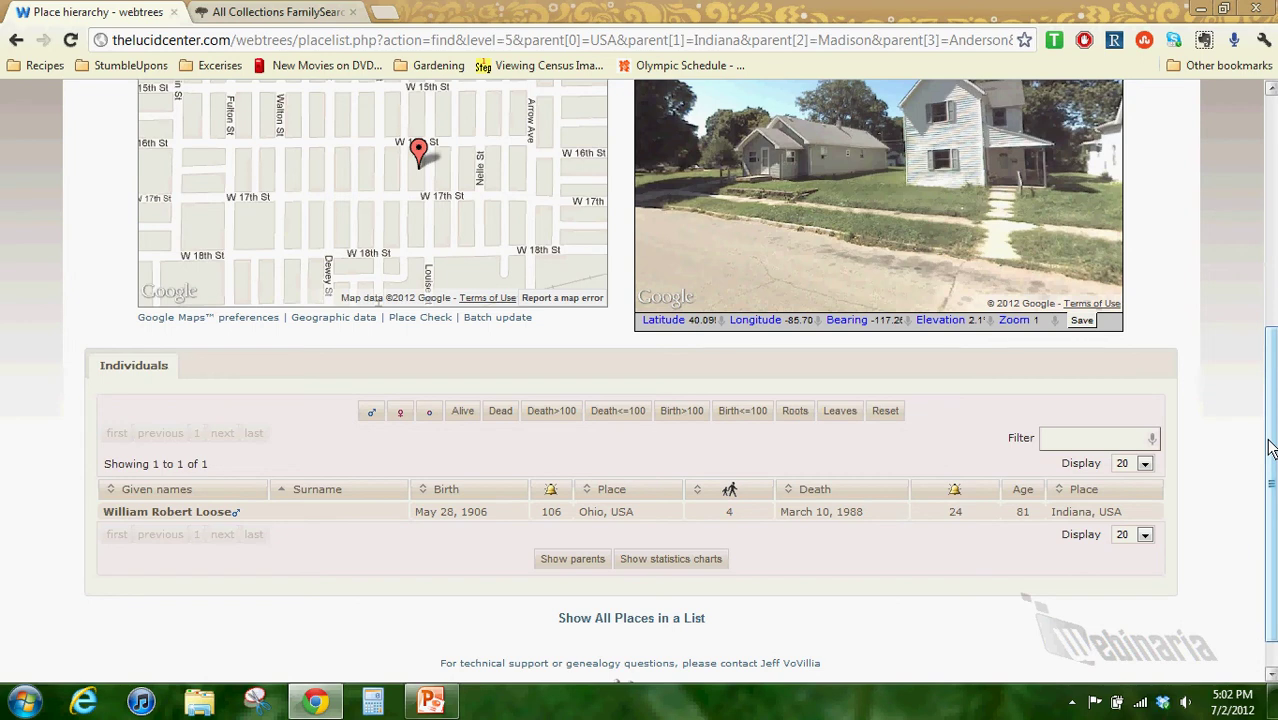
pyautogui.rightClick(160, 510)
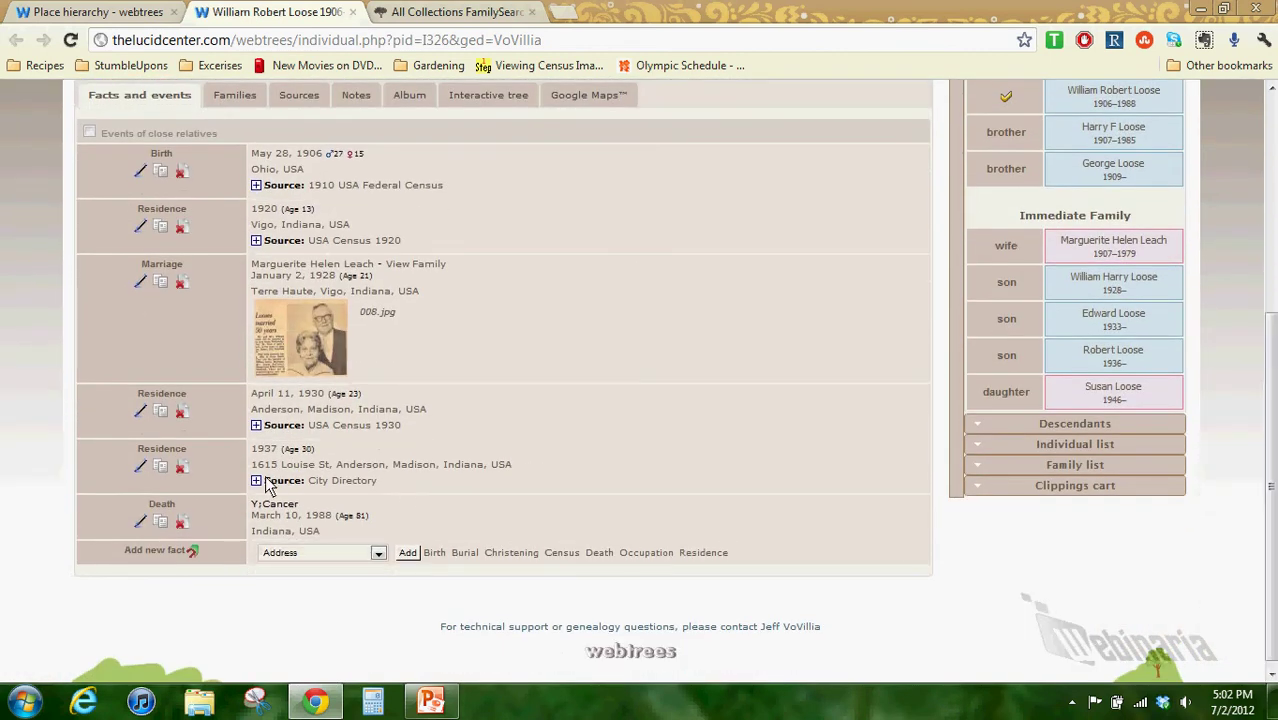
pyautogui.click(256, 481)
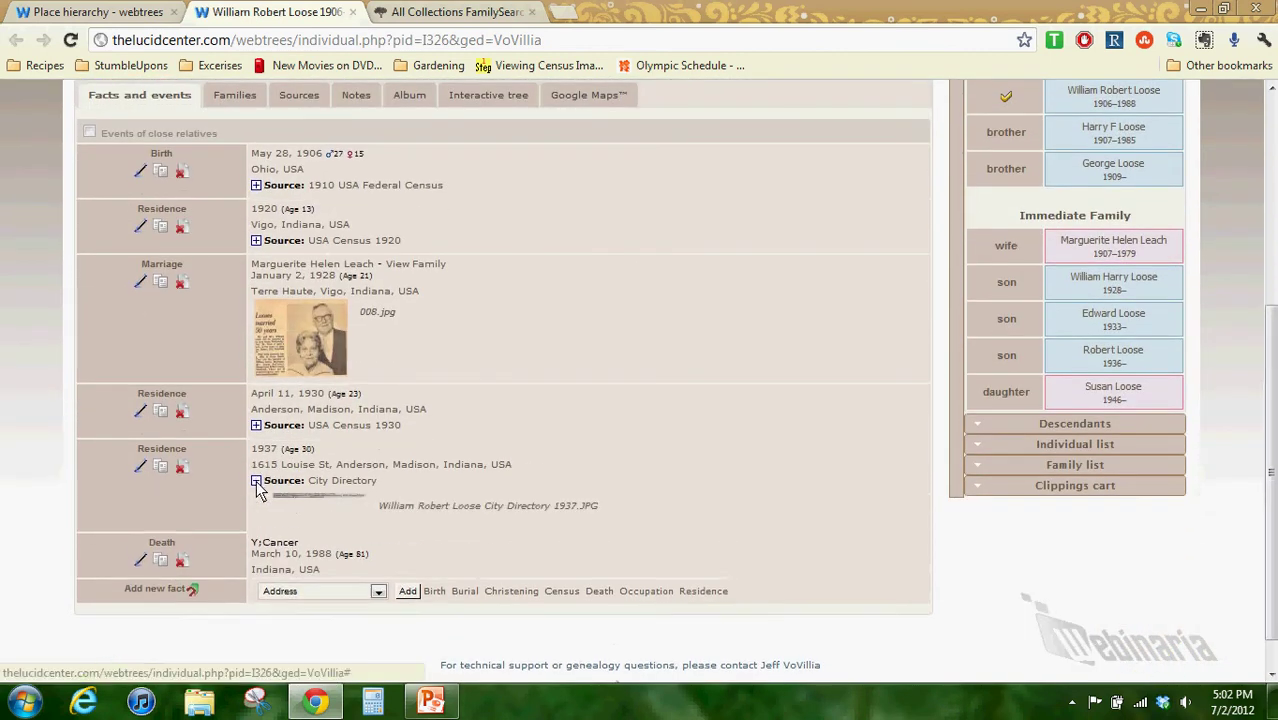
pyautogui.click(318, 497)
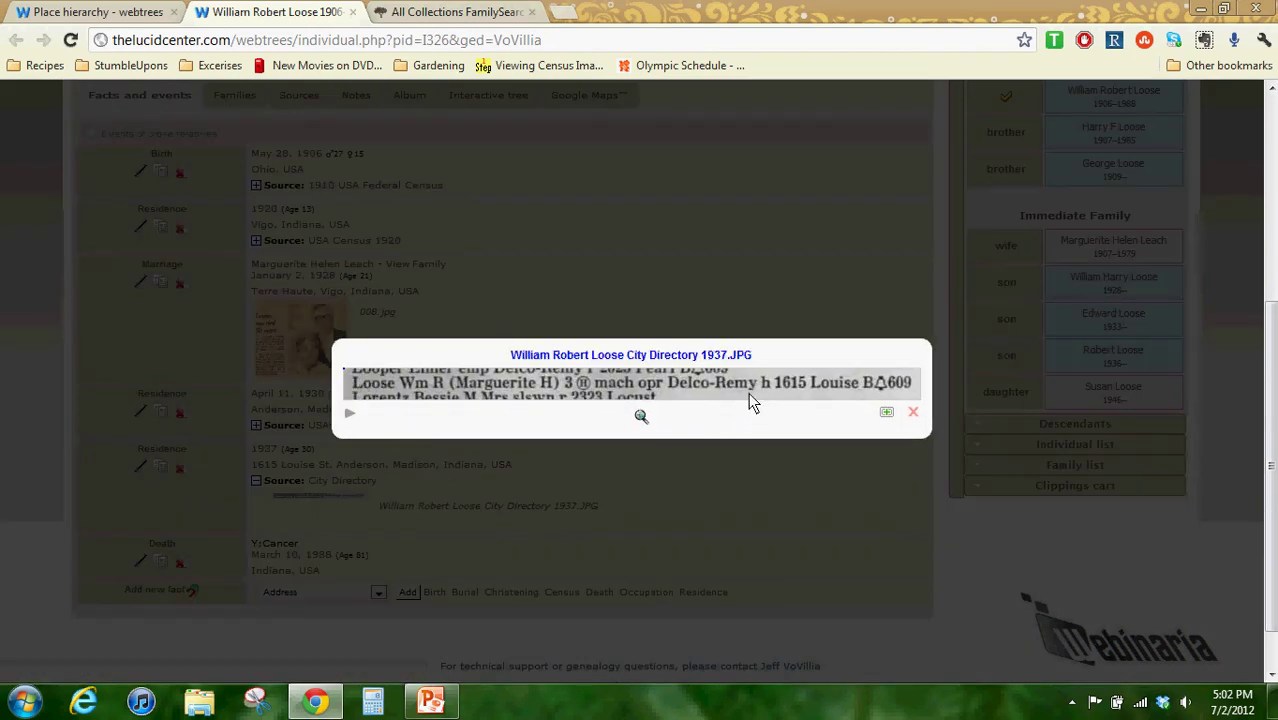
pyautogui.click(913, 412)
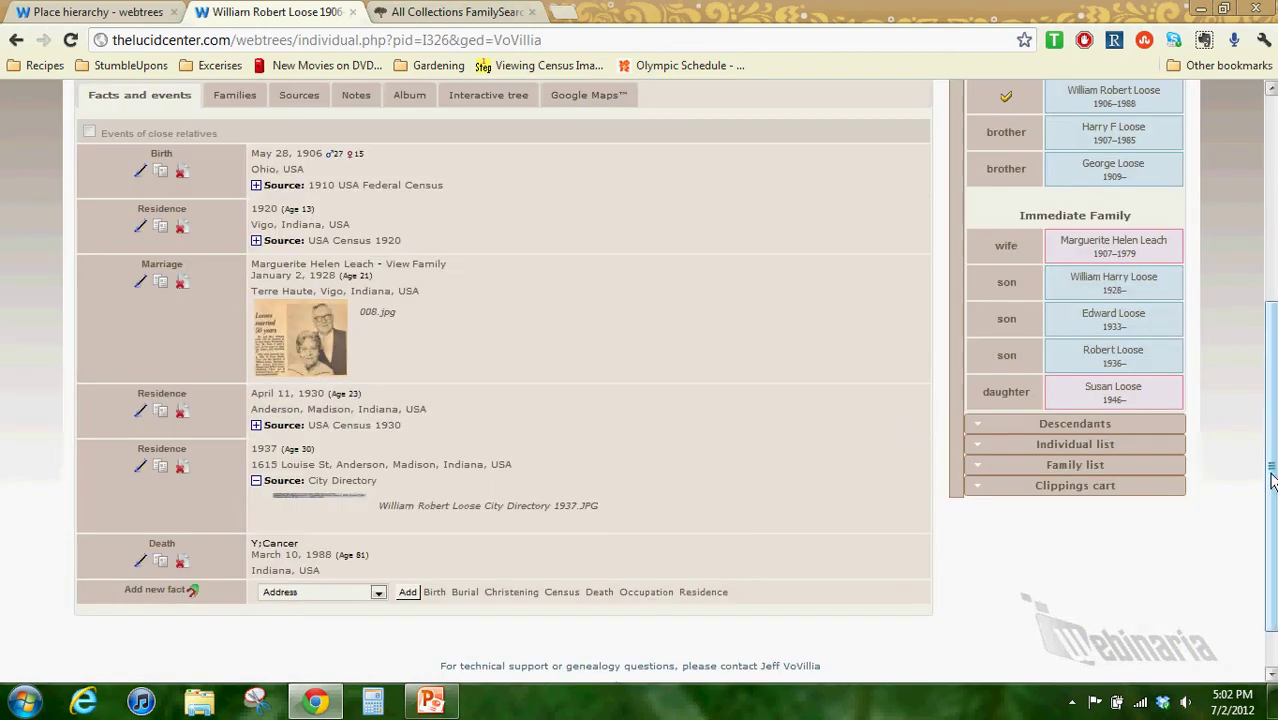
# - Leave the individual's record and open the top level of the place hierarchy with its world map
pyautogui.moveTo(1272, 480); pyautogui.dragTo(1274, 452)
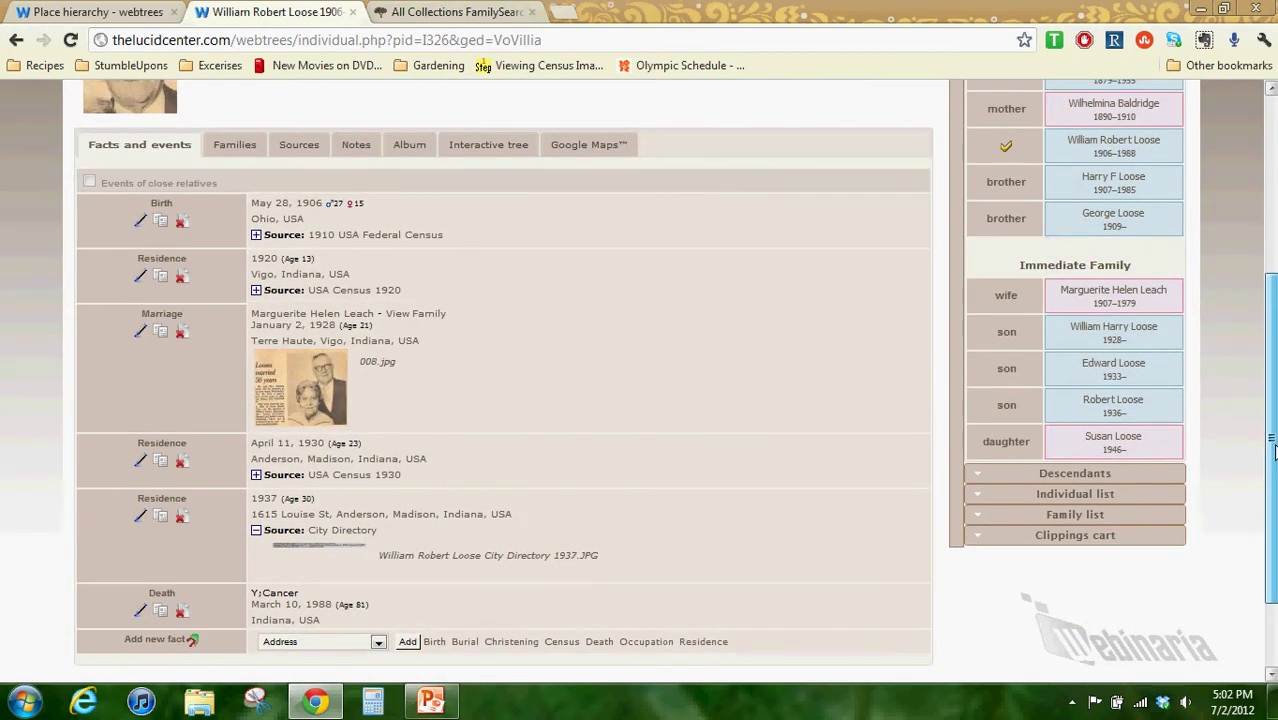
pyautogui.scroll(3, 1273, 452)
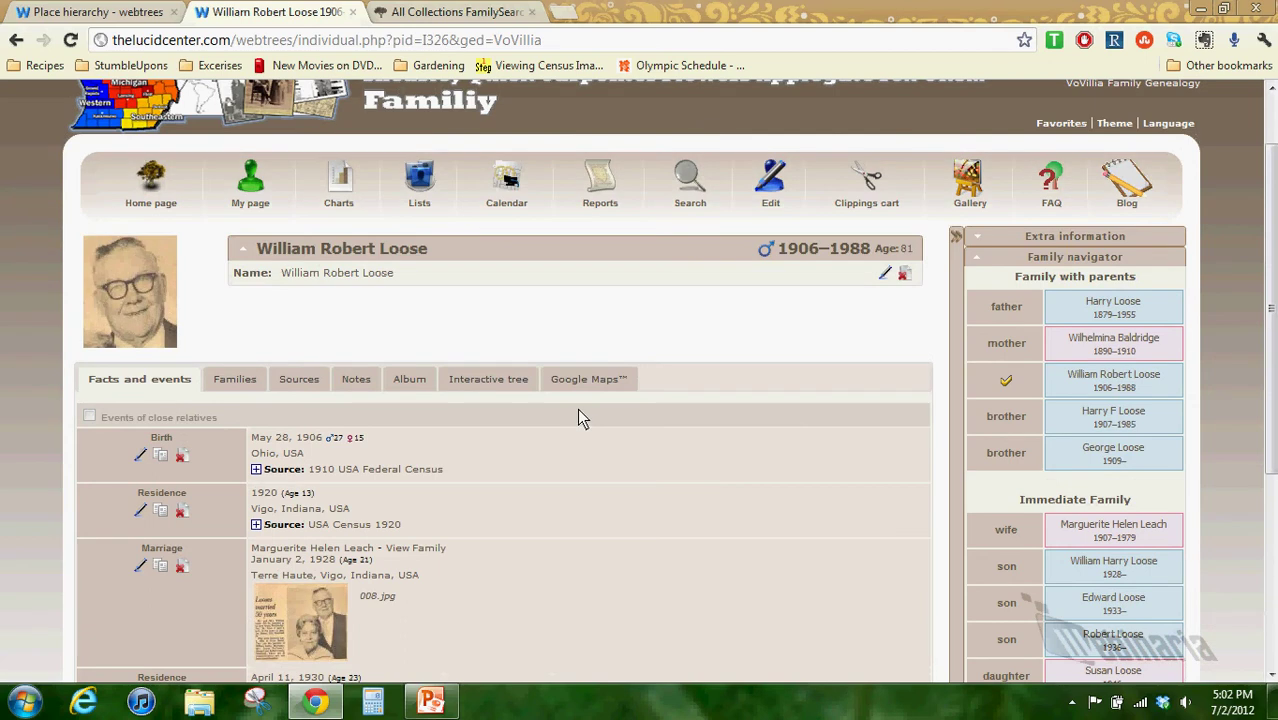
pyautogui.moveTo(420, 200)
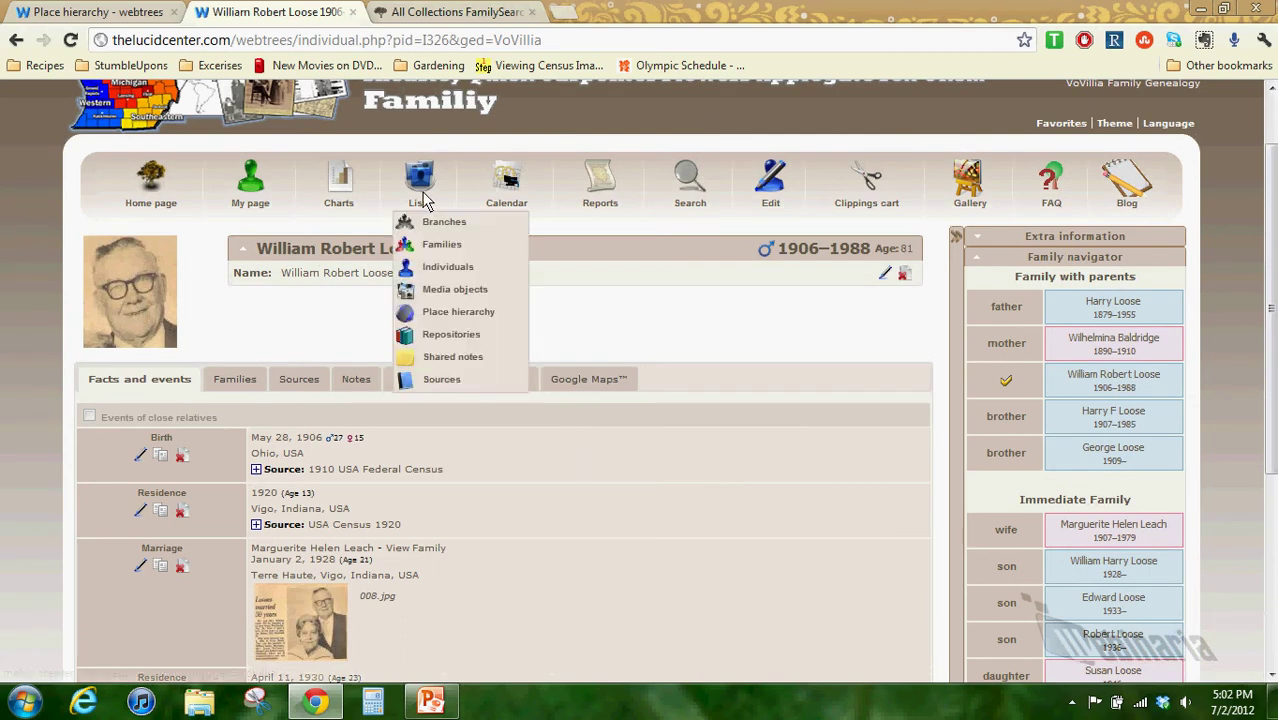
pyautogui.click(451, 313)
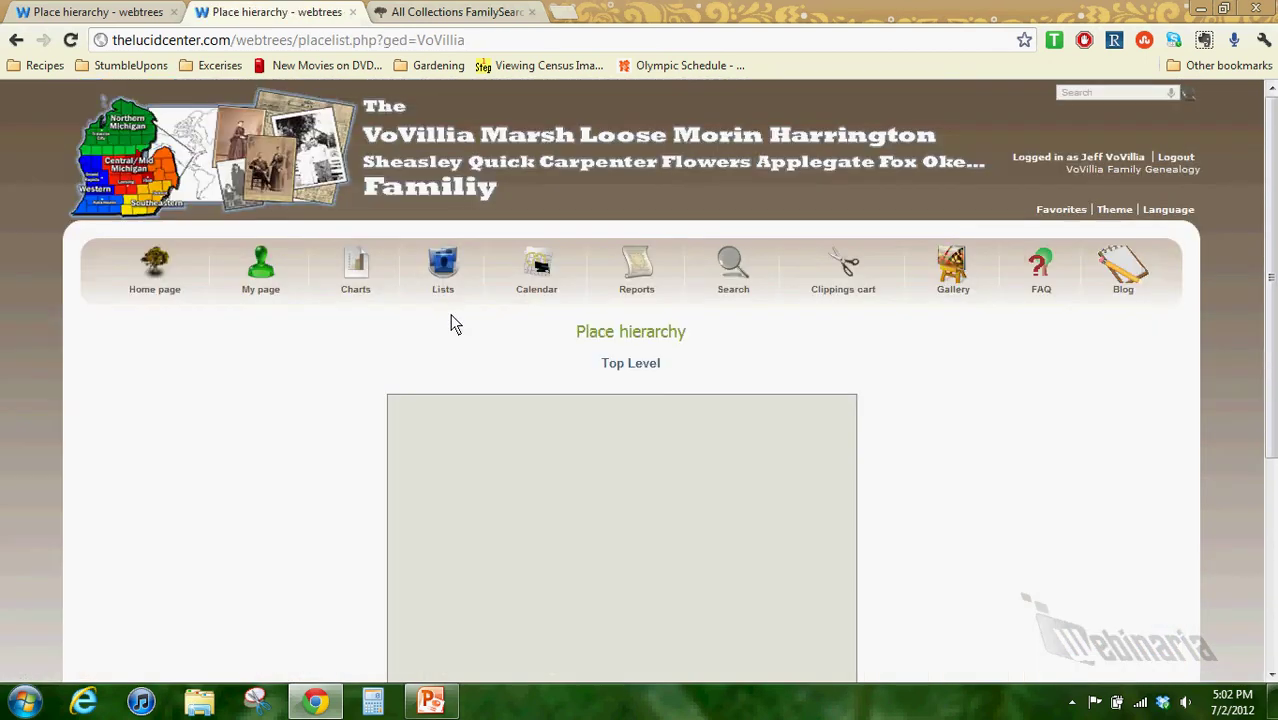
pyautogui.scroll(-3, 1262, 260)
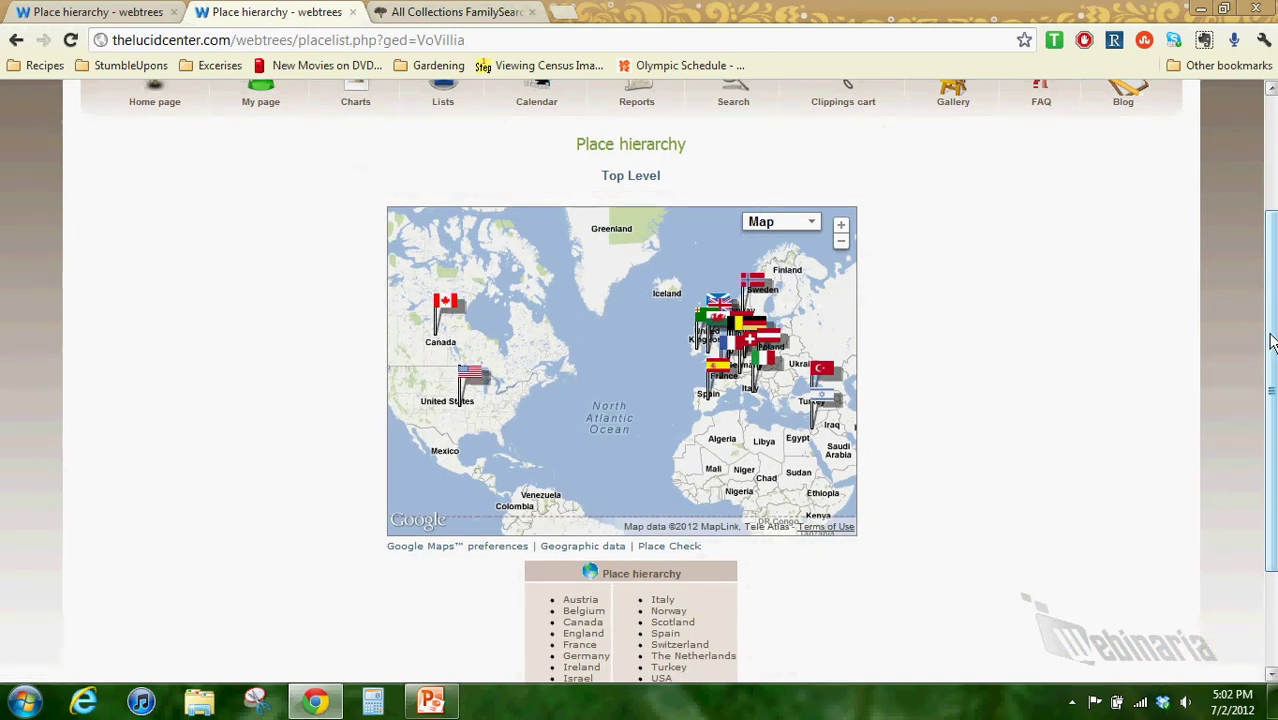
# - Switch to FamilySearch, look through the New York historical record collections and open "New York, State Census, 1905"
pyautogui.click(460, 12)
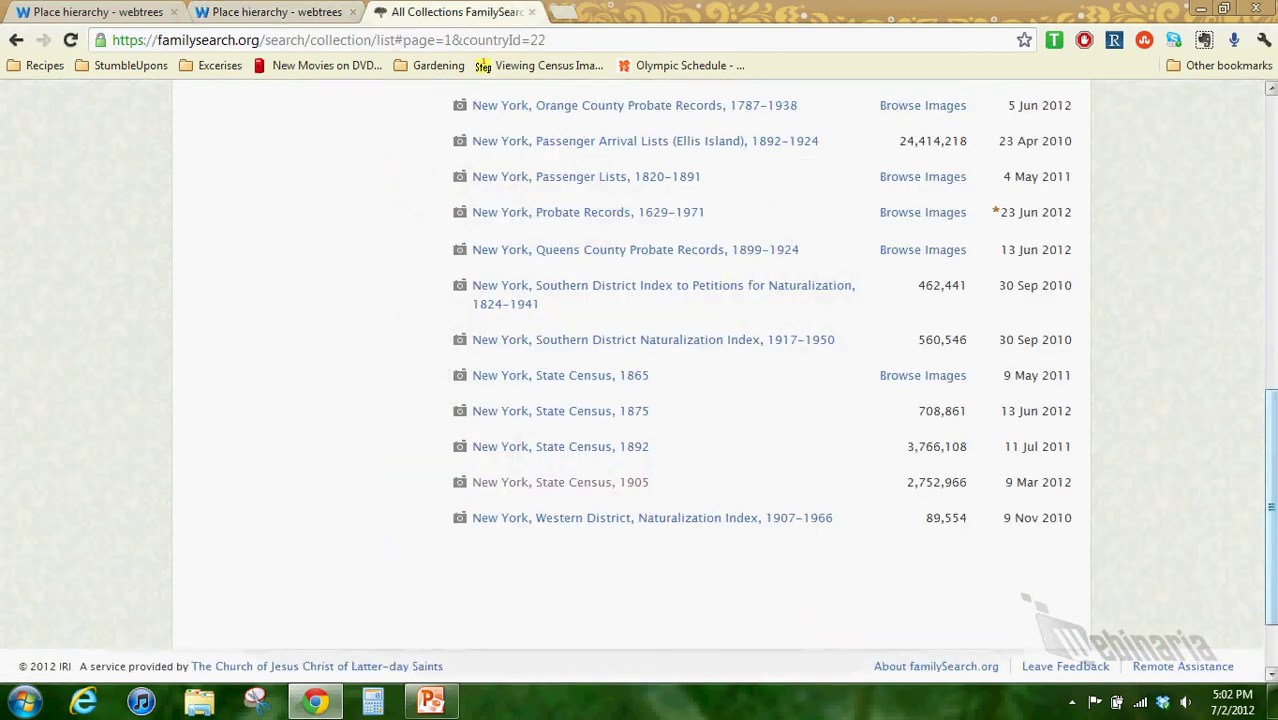
pyautogui.moveTo(1274, 449); pyautogui.dragTo(1274, 317)
pyautogui.scroll(-3, 1052, 172)
pyautogui.scroll(6, 1052, 172)
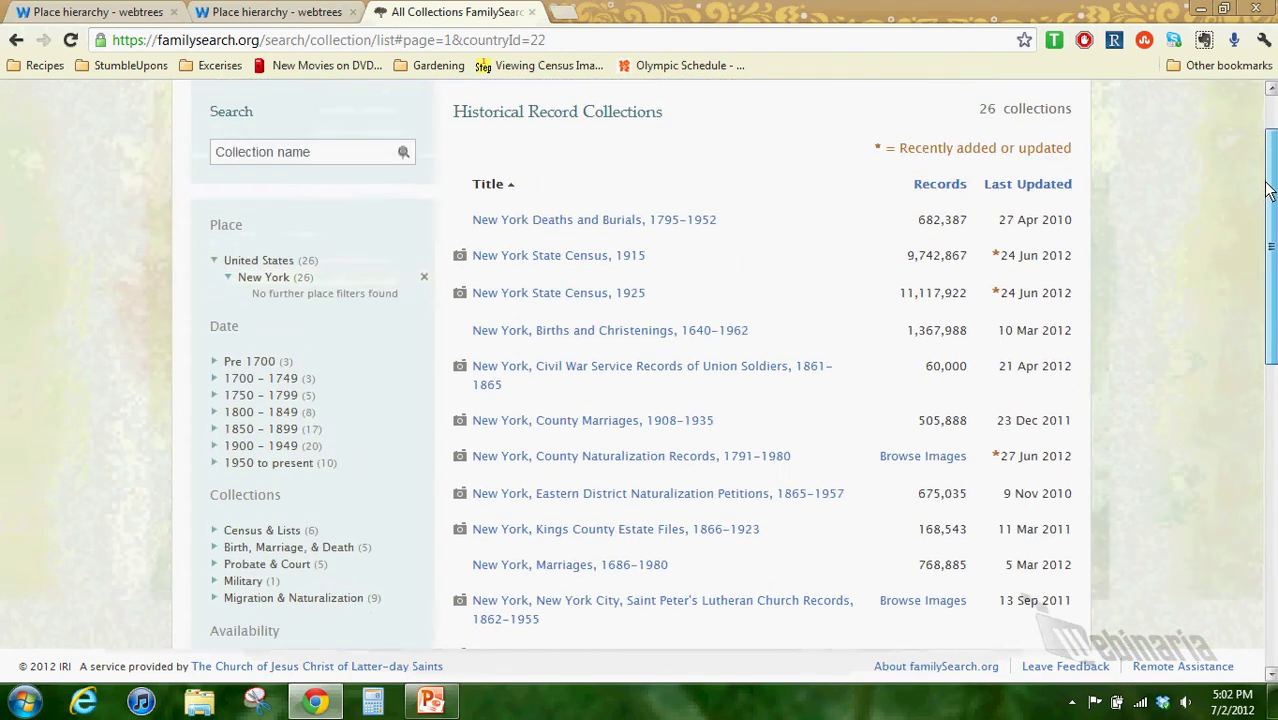
pyautogui.moveTo(872, 155); pyautogui.dragTo(1012, 152)
pyautogui.click(1049, 151)
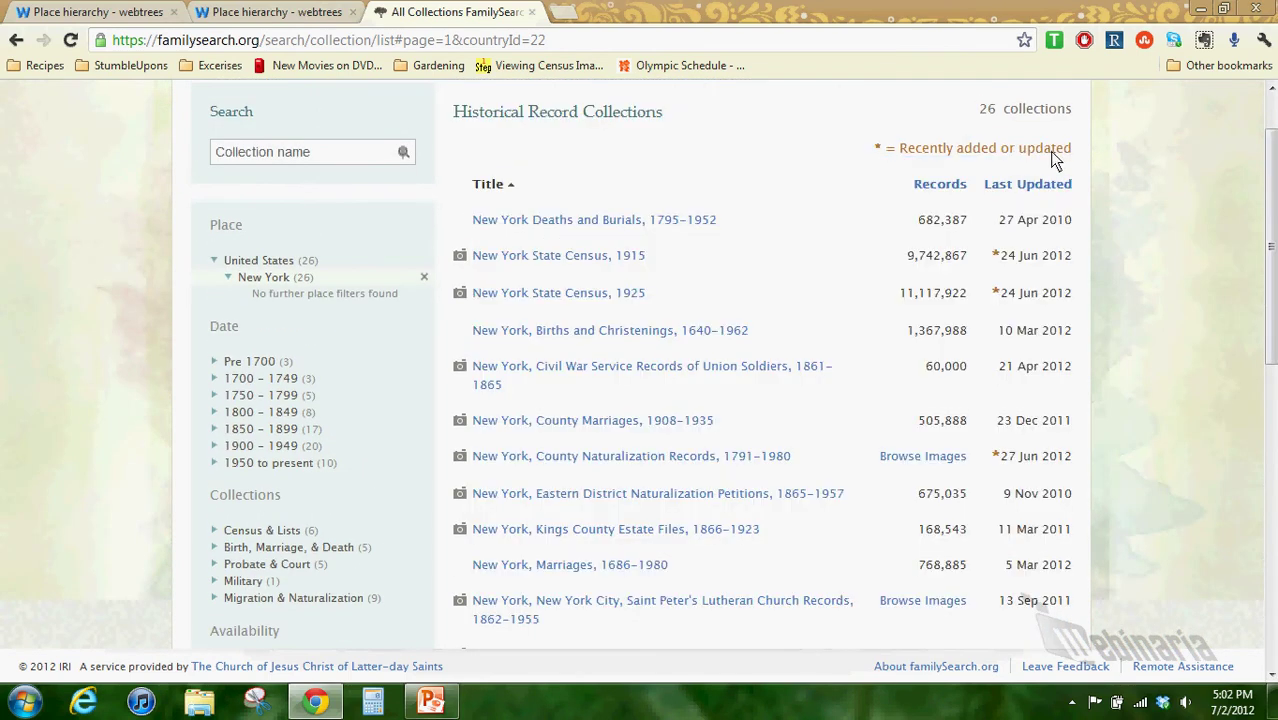
pyautogui.scroll(-3, 1049, 151)
pyautogui.scroll(-3, 646, 518)
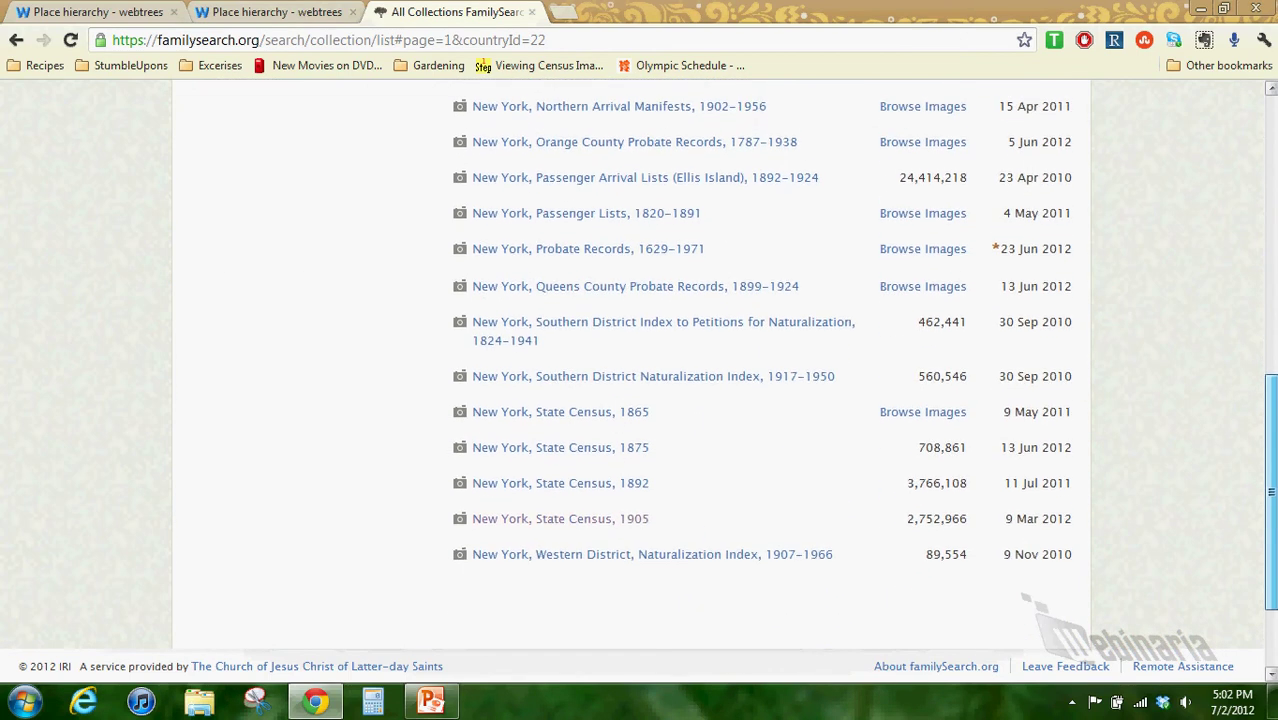
pyautogui.click(598, 484)
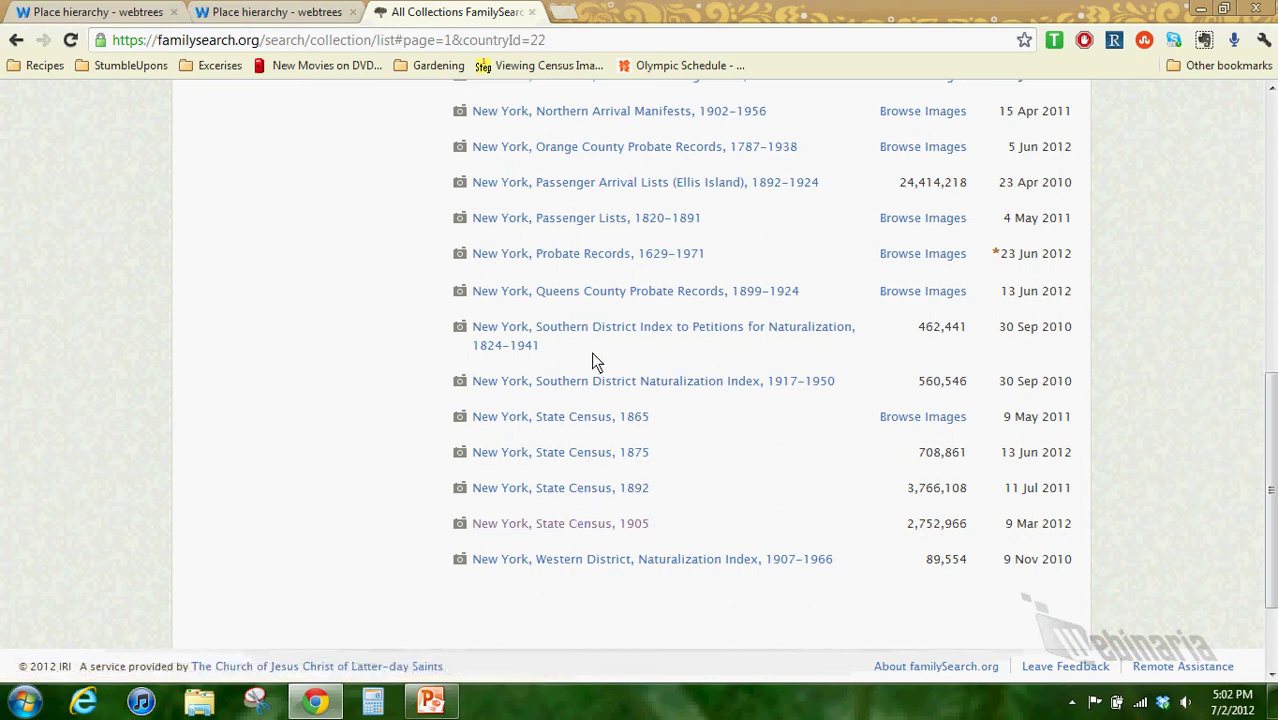
pyautogui.click(565, 526)
# - Return to the webtrees place hierarchy and drill down through USA to the places in New York
pyautogui.click(272, 15)
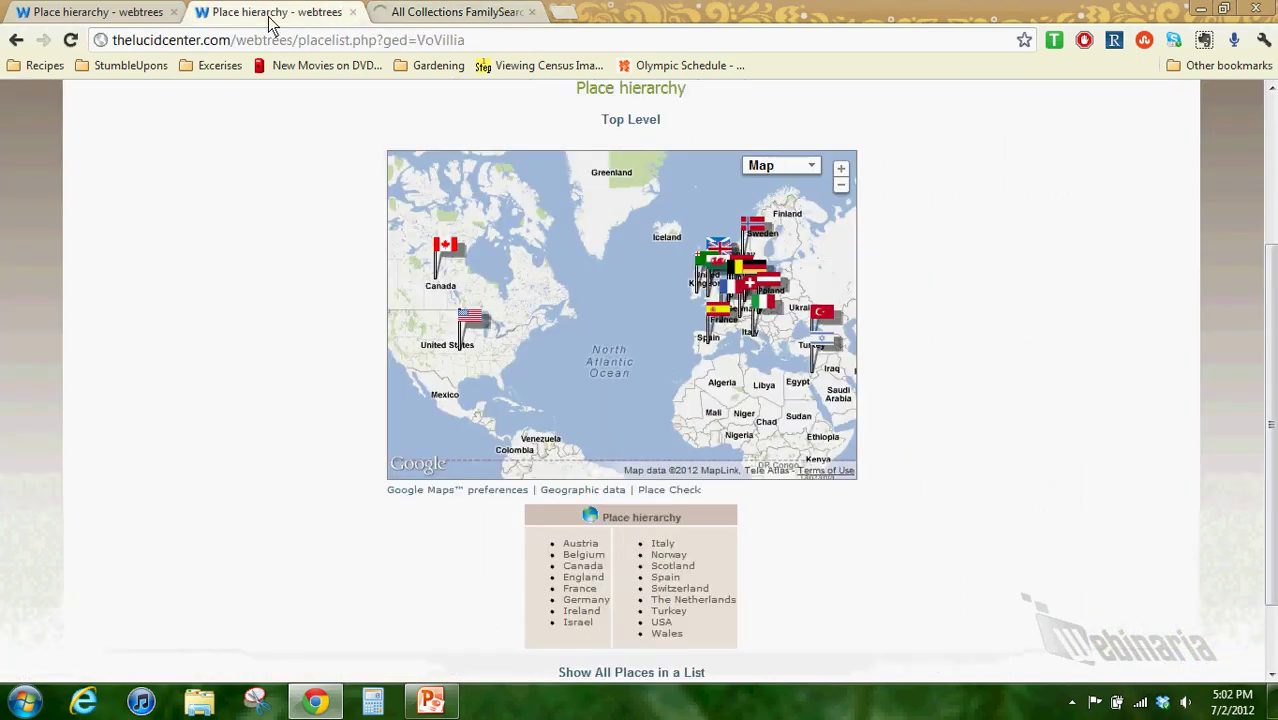
pyautogui.click(667, 621)
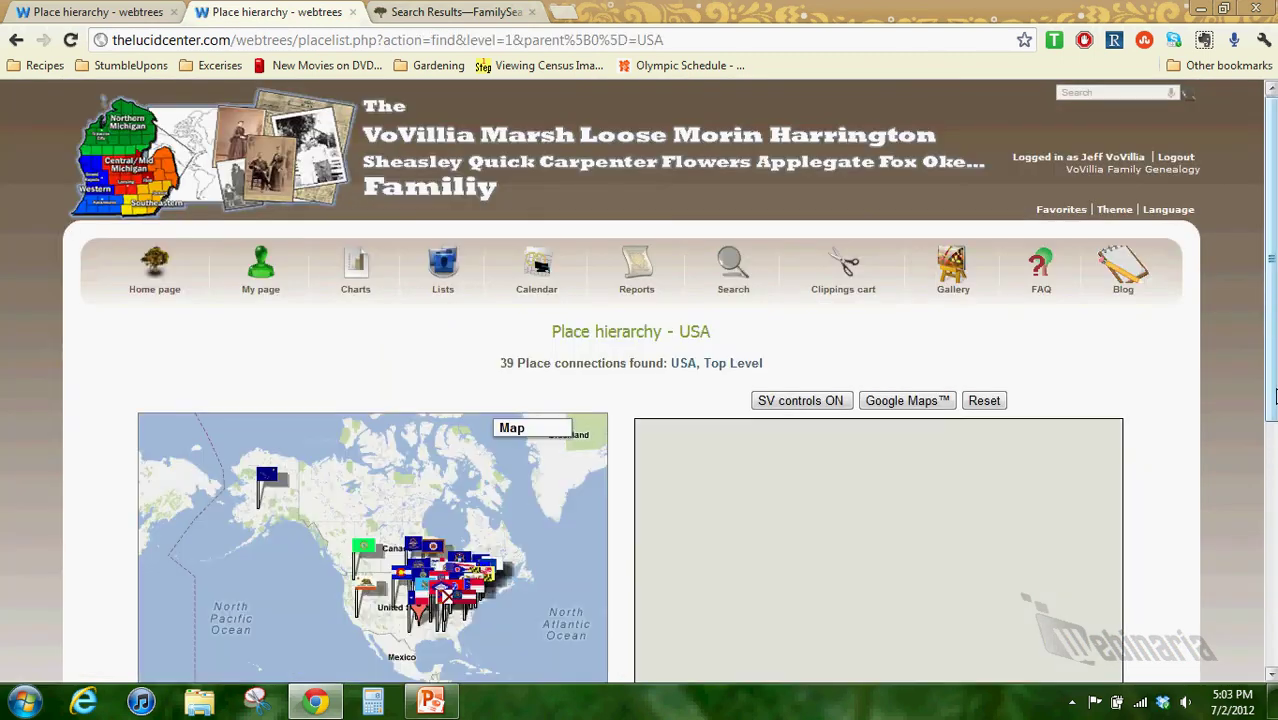
pyautogui.moveTo(1271, 385); pyautogui.dragTo(1271, 476)
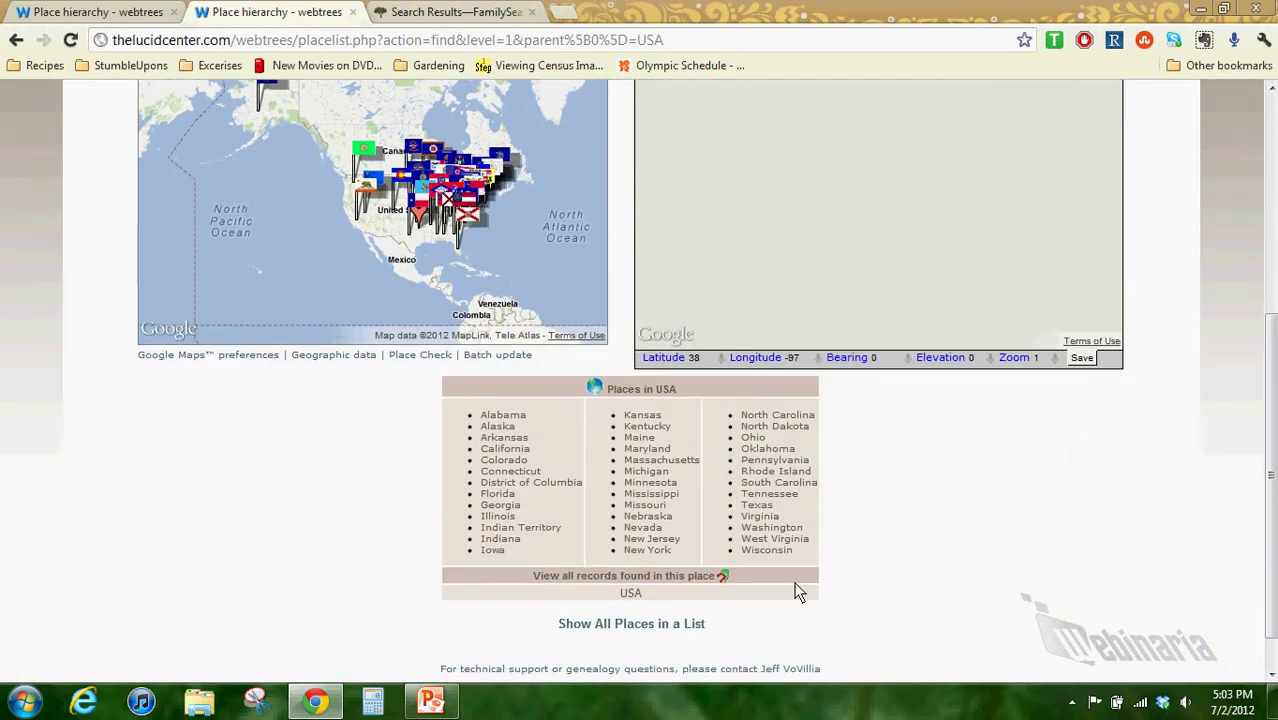
pyautogui.click(646, 552)
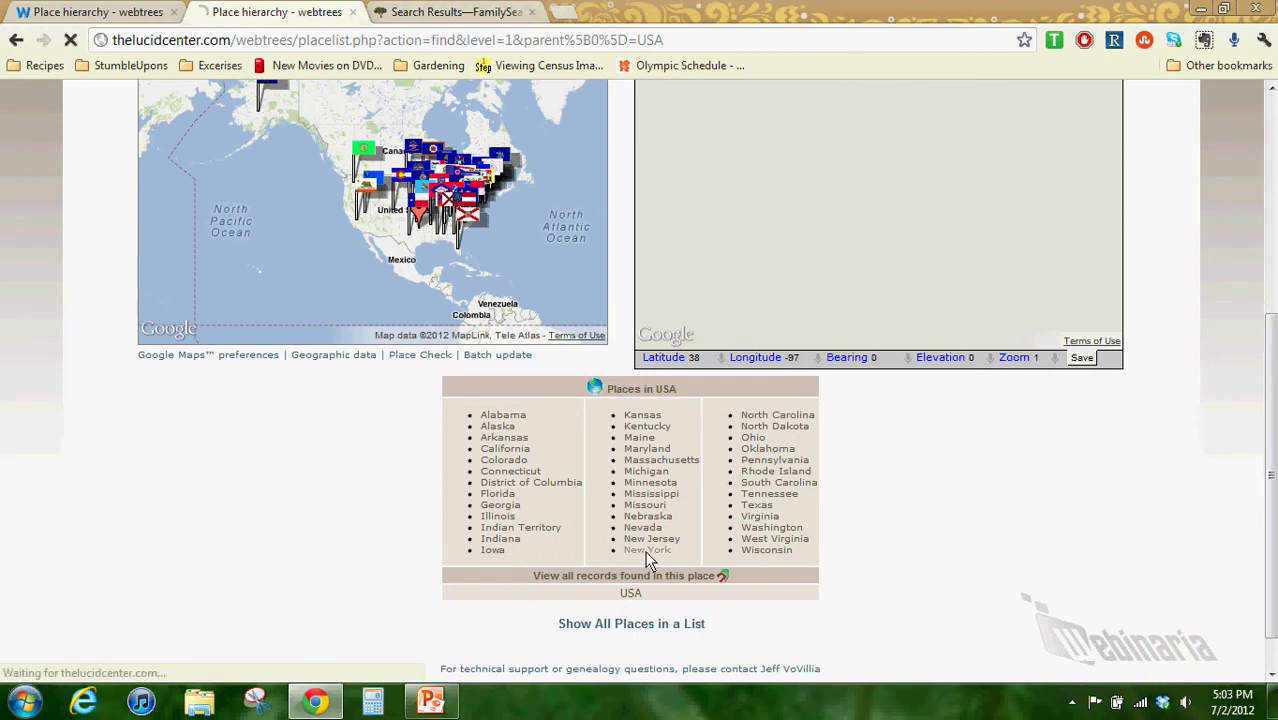
pyautogui.scroll(-5, 801, 487)
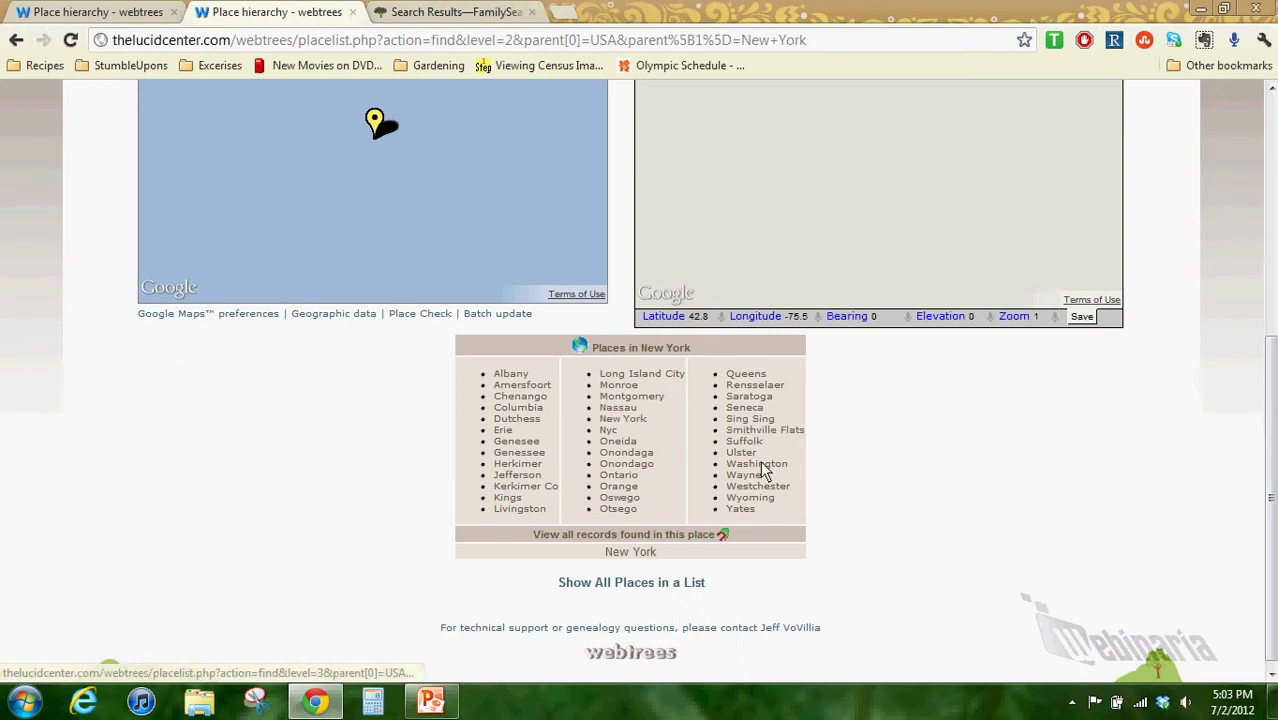
# - List all records found in New York and set the individuals table to display All
pyautogui.click(627, 555)
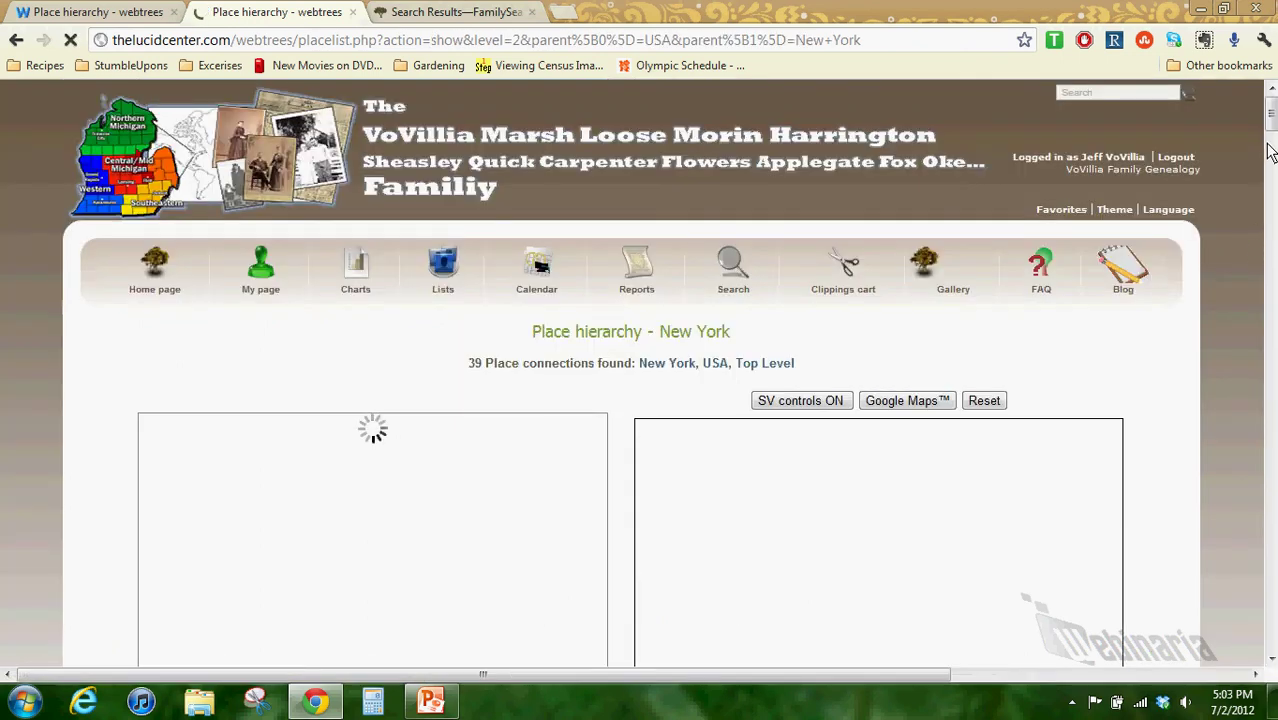
pyautogui.moveTo(1272, 130); pyautogui.dragTo(1270, 420)
pyautogui.scroll(-3, 1093, 348)
pyautogui.scroll(2, 1093, 348)
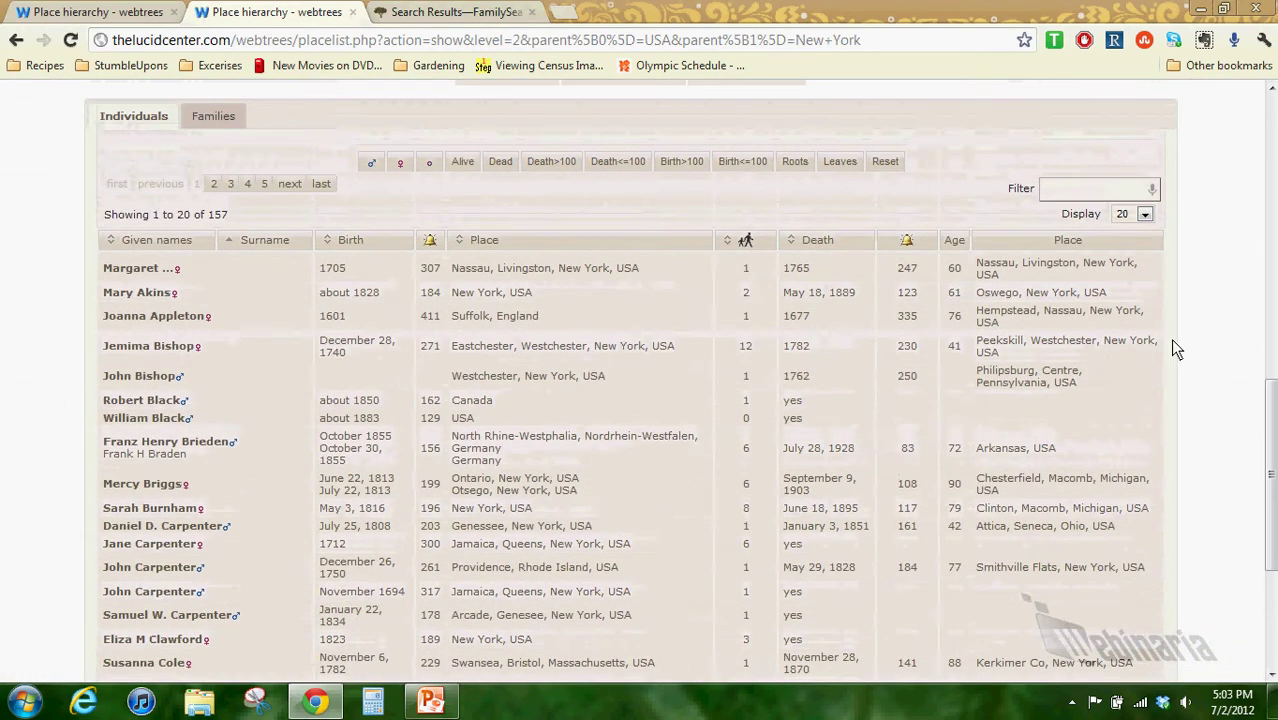
pyautogui.click(1140, 214)
pyautogui.click(1124, 296)
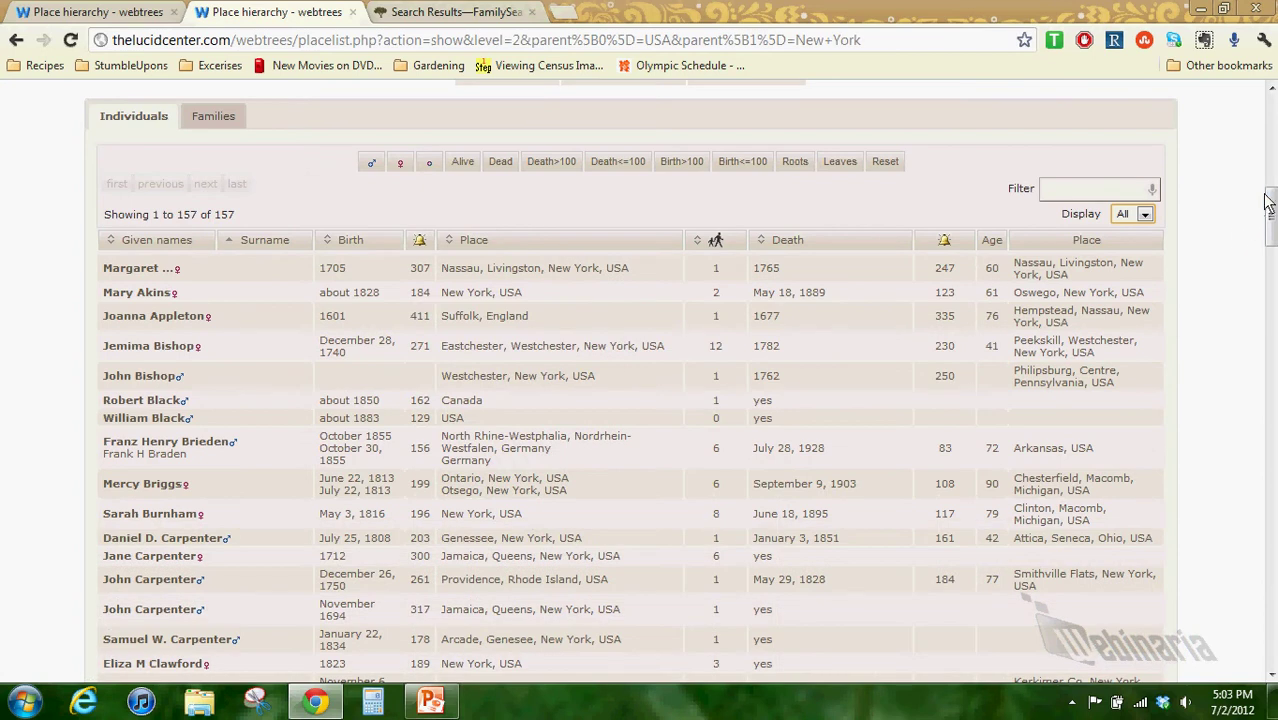
pyautogui.moveTo(1268, 206); pyautogui.dragTo(1271, 230)
pyautogui.scroll(1, 1271, 230)
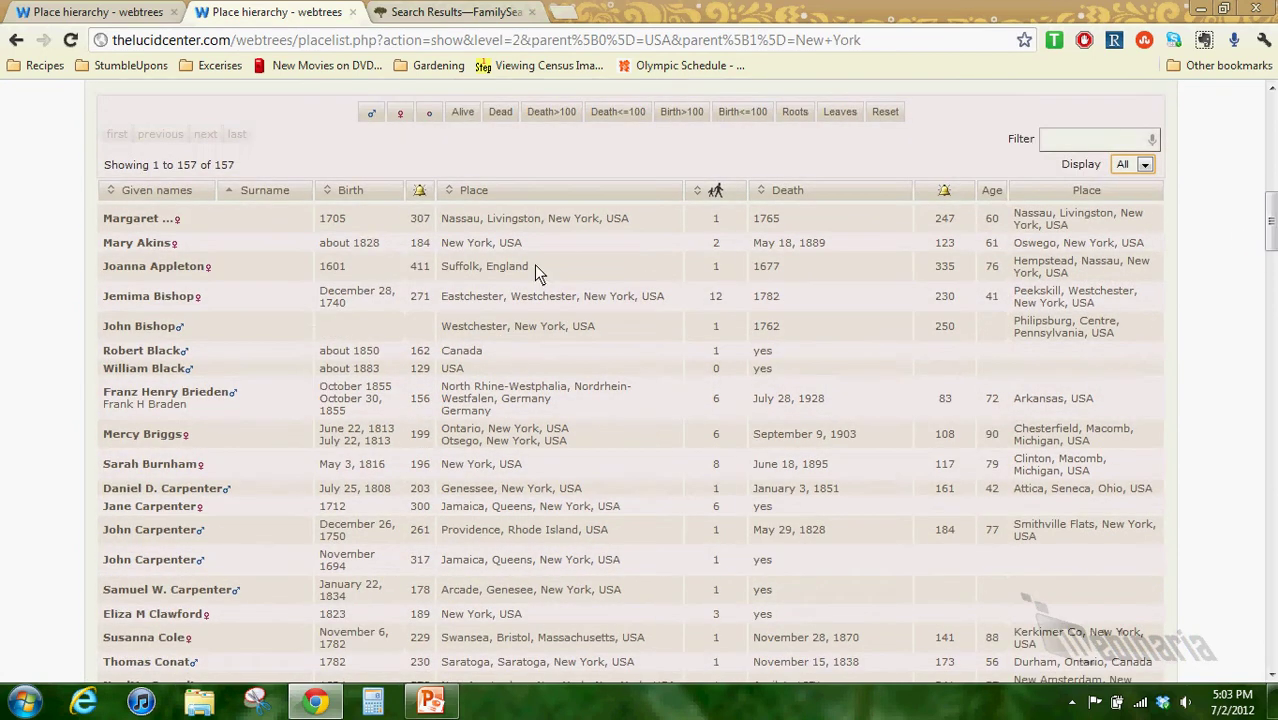
# - Sort the New York individuals by death, then by birth, and move down to those born in the 1800s
pyautogui.click(357, 192)
pyautogui.click(775, 190)
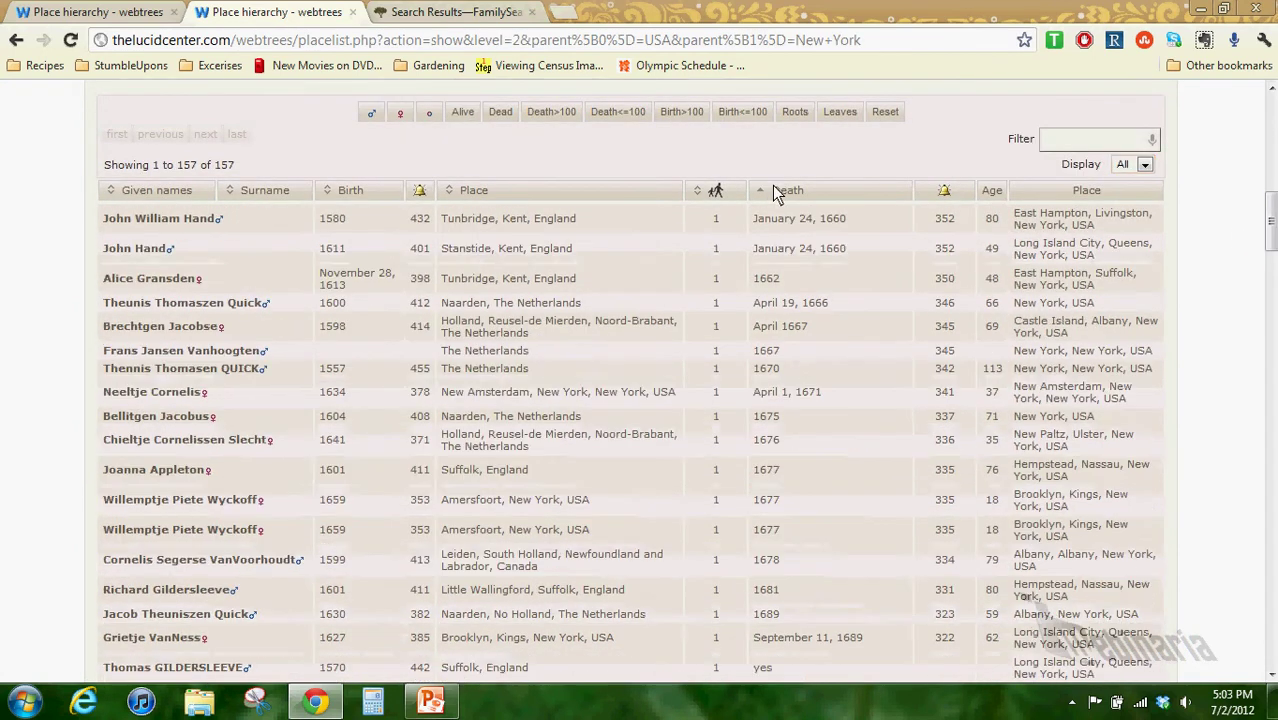
pyautogui.click(352, 190)
pyautogui.moveTo(1266, 258); pyautogui.dragTo(1268, 510)
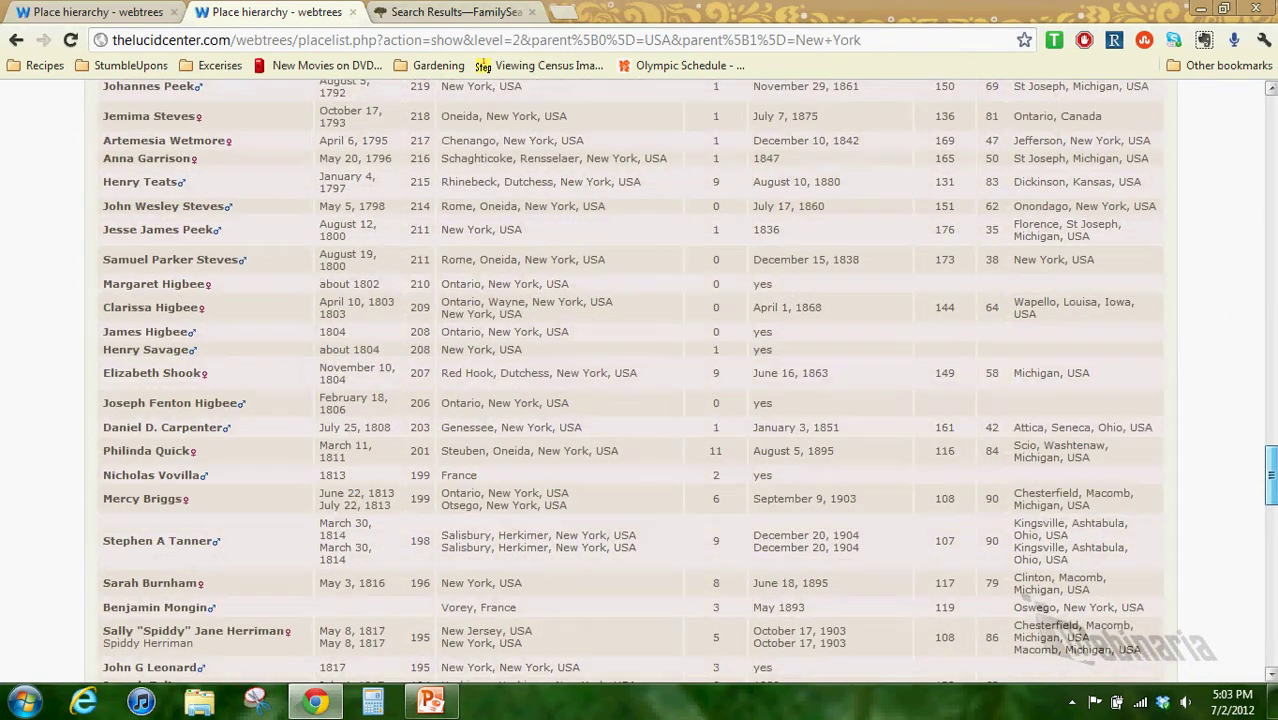
pyautogui.scroll(-5, 877, 308)
# - Compare the individuals' birth and death details with the 1905 New York state census collection, then close the FamilySearch page
pyautogui.click(458, 11)
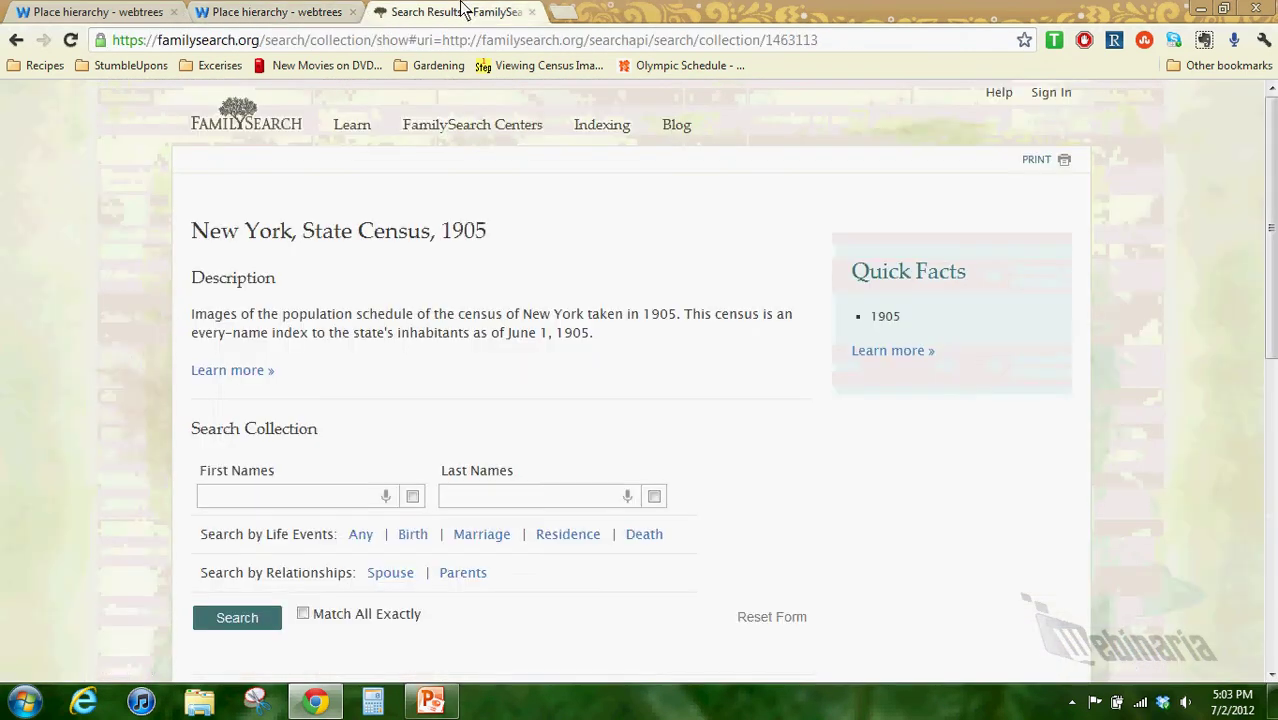
pyautogui.click(305, 11)
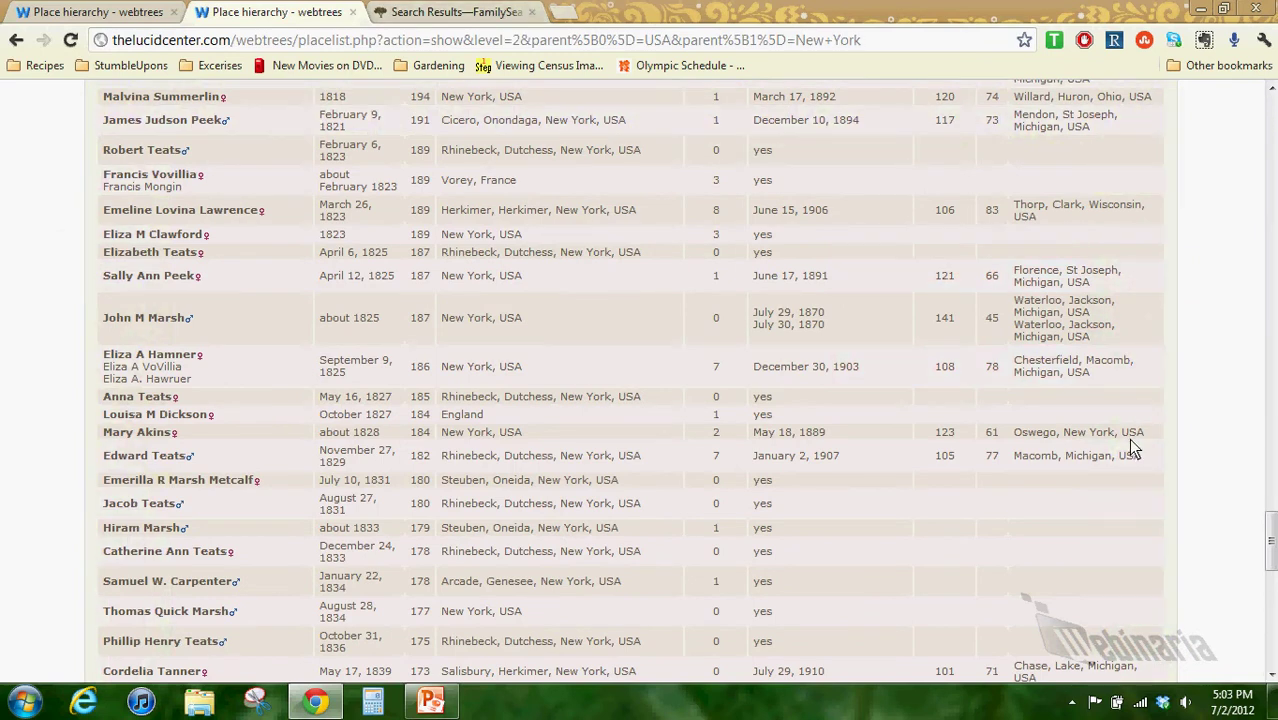
pyautogui.moveTo(1272, 525); pyautogui.dragTo(1275, 568)
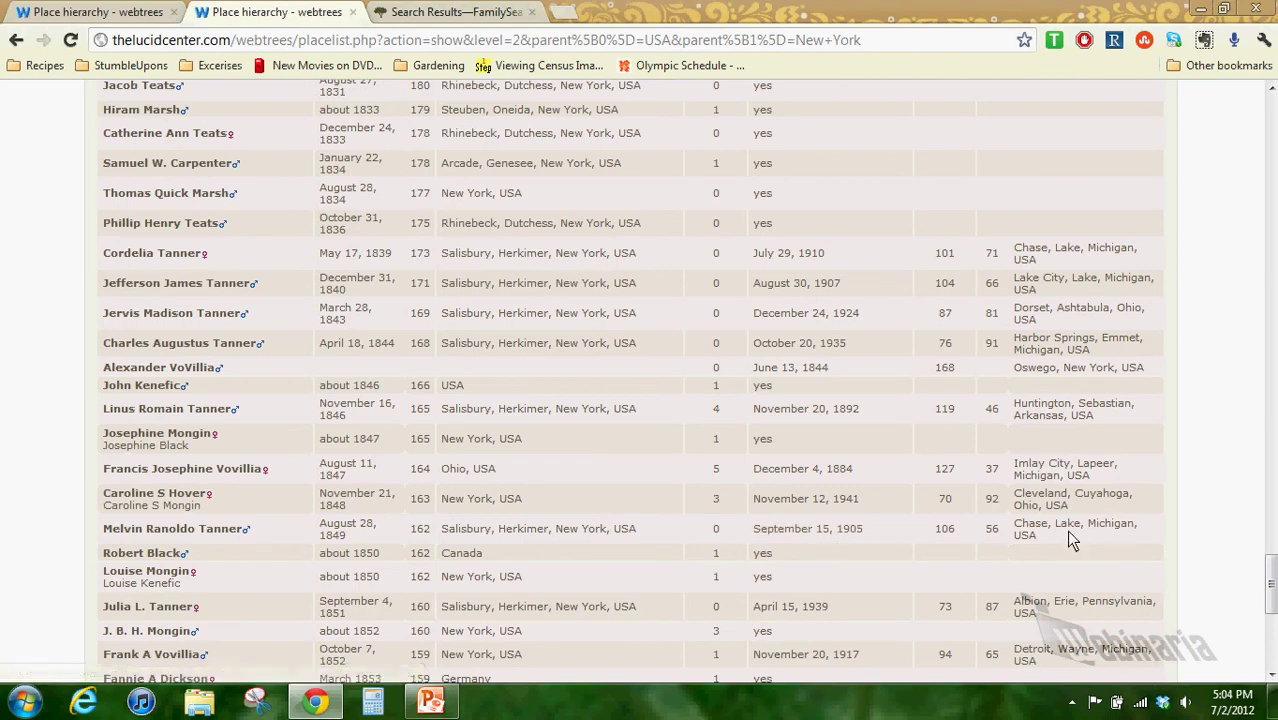
pyautogui.moveTo(1272, 572); pyautogui.dragTo(1272, 594)
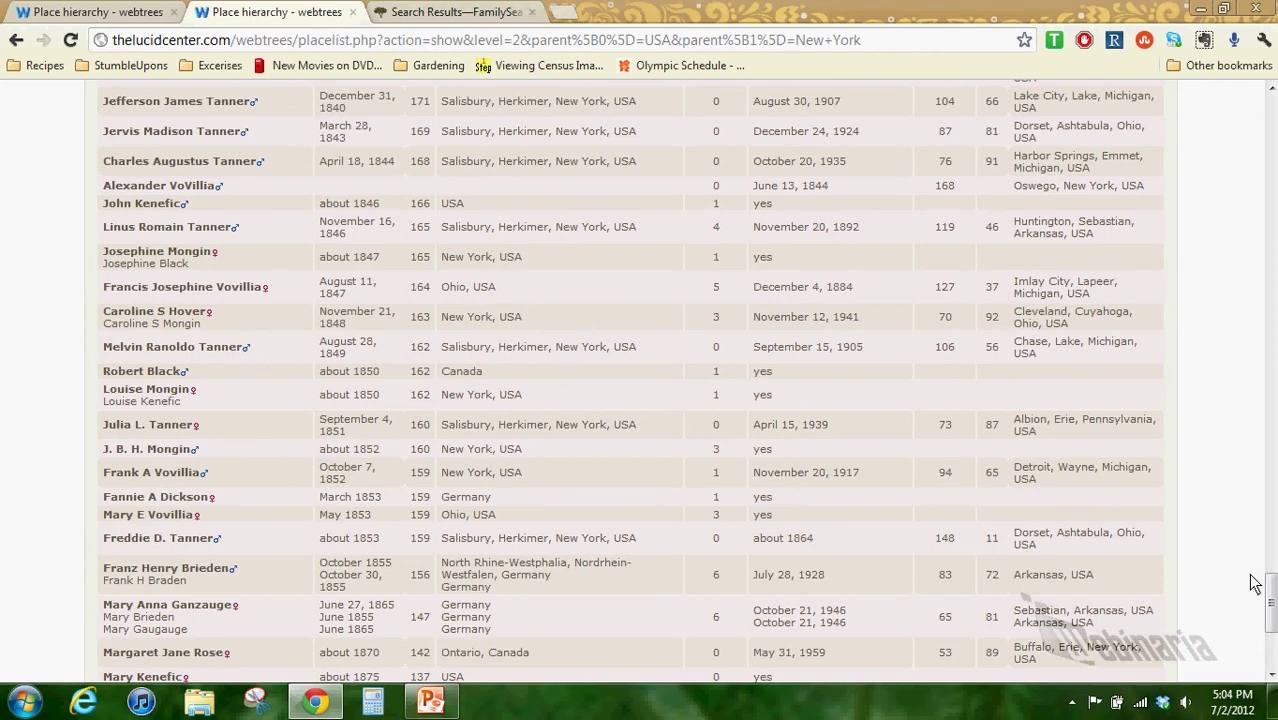
pyautogui.scroll(-3, 1255, 585)
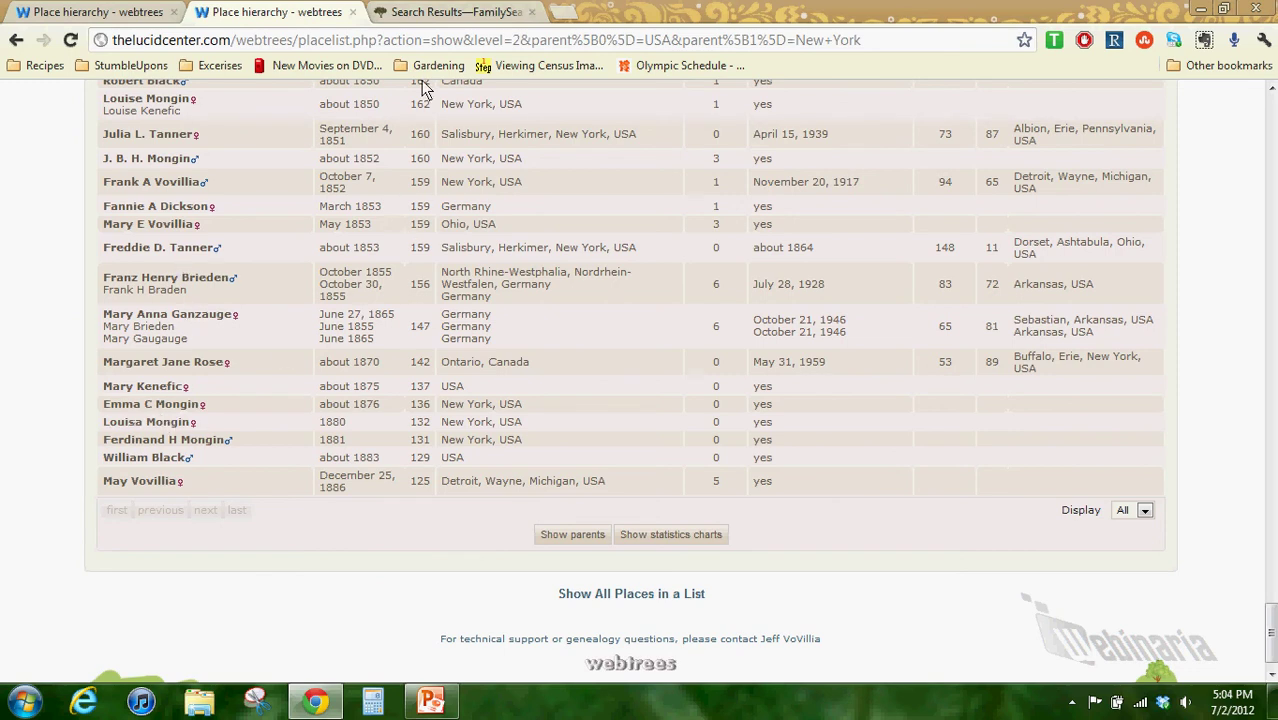
pyautogui.click(433, 13)
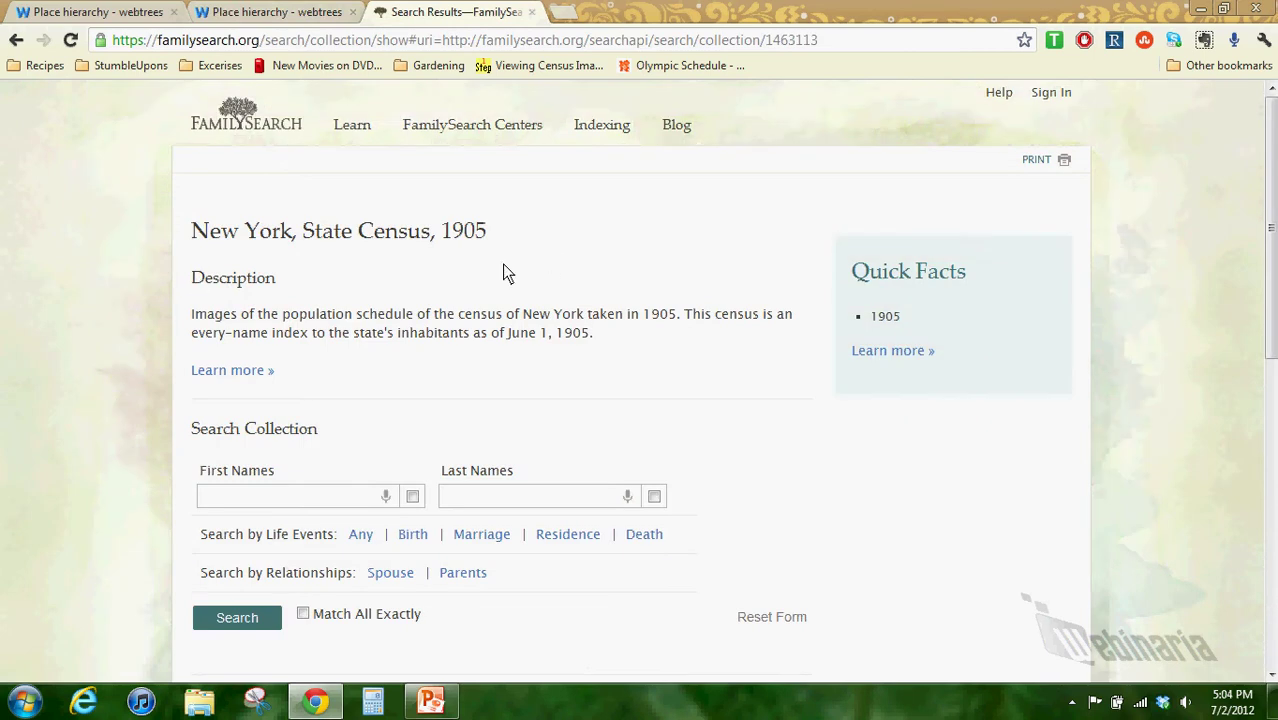
pyautogui.click(531, 12)
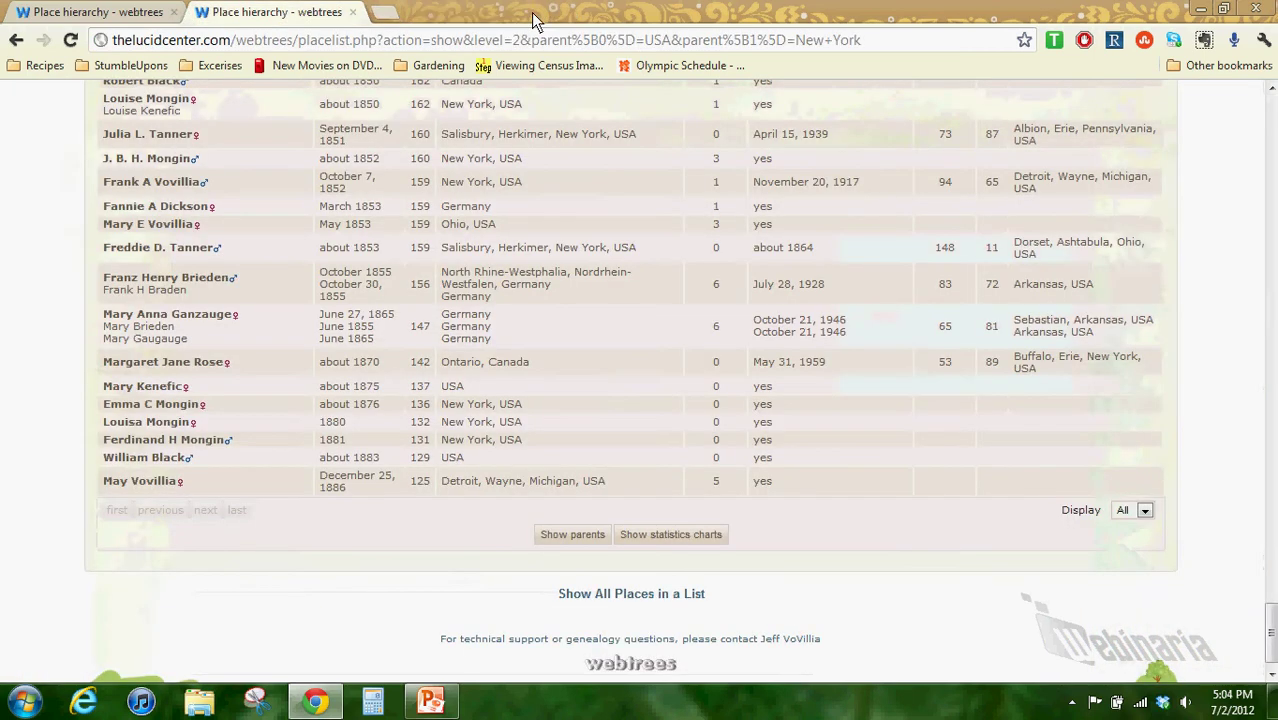
pyautogui.click(126, 10)
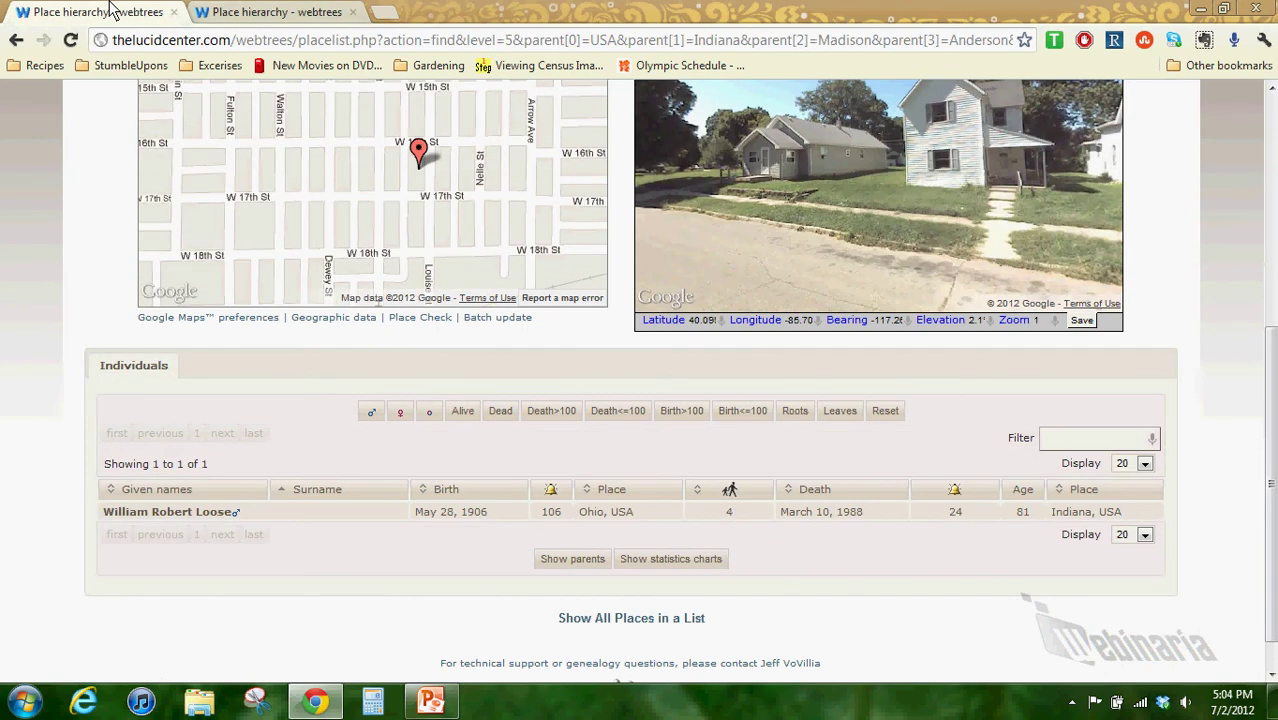
pyautogui.moveTo(1264, 436); pyautogui.dragTo(1275, 125)
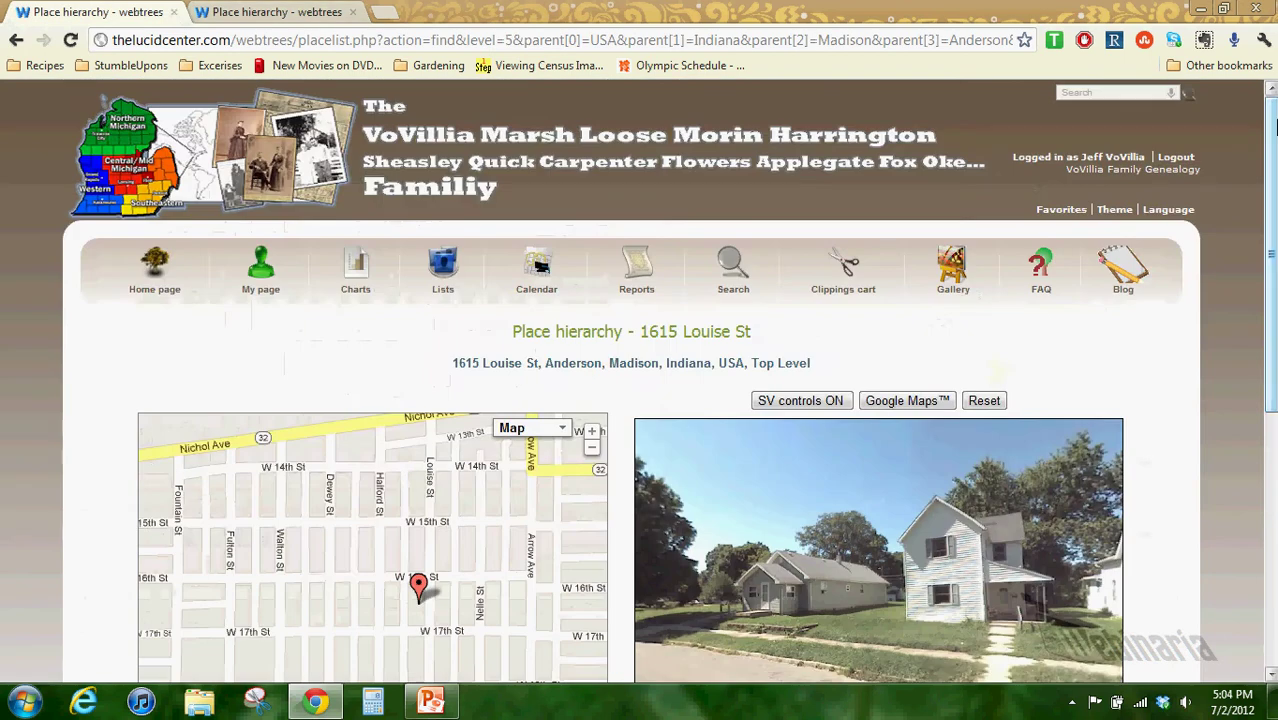
pyautogui.moveTo(472, 270)
pyautogui.moveTo(350, 275)
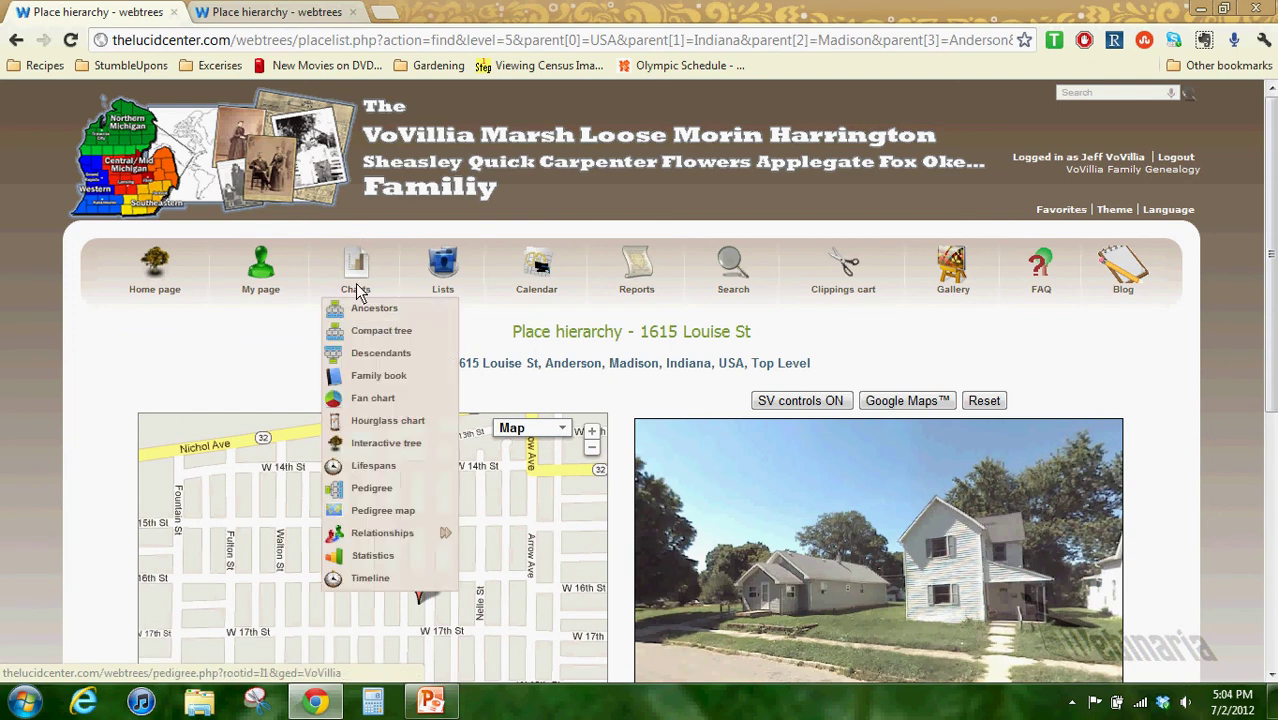
pyautogui.click(382, 512)
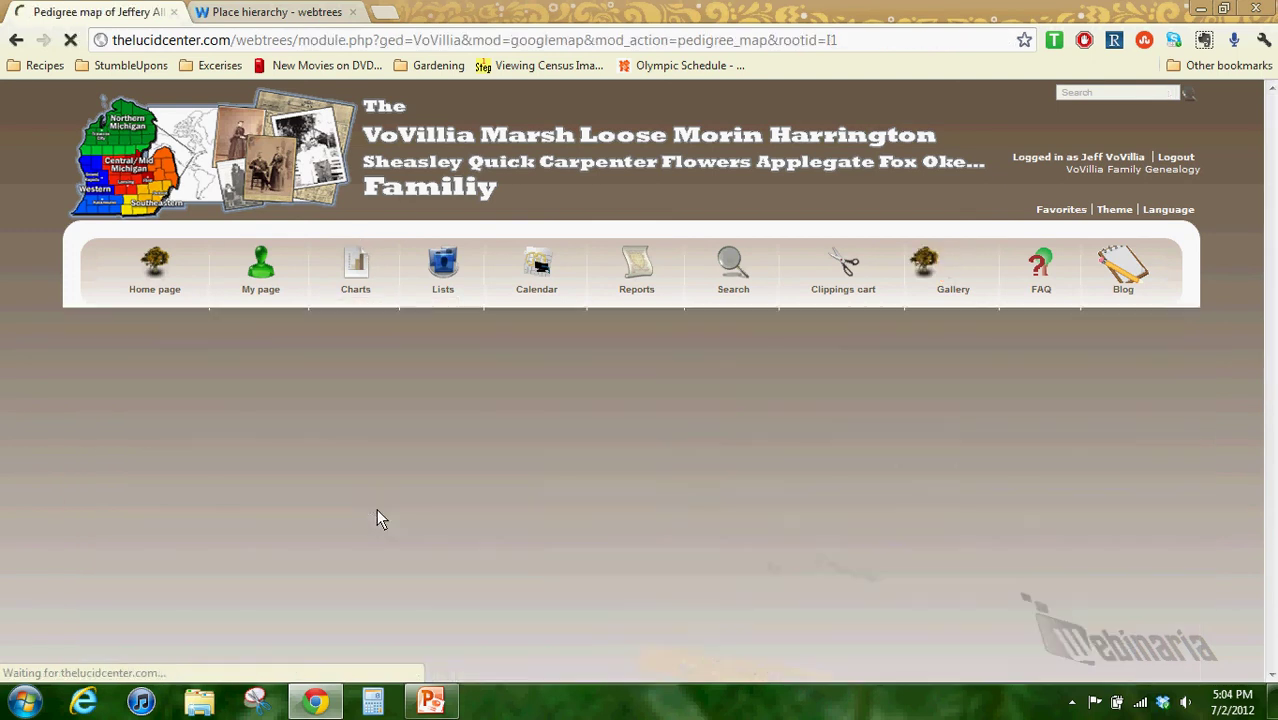
pyautogui.scroll(-3, 1272, 371)
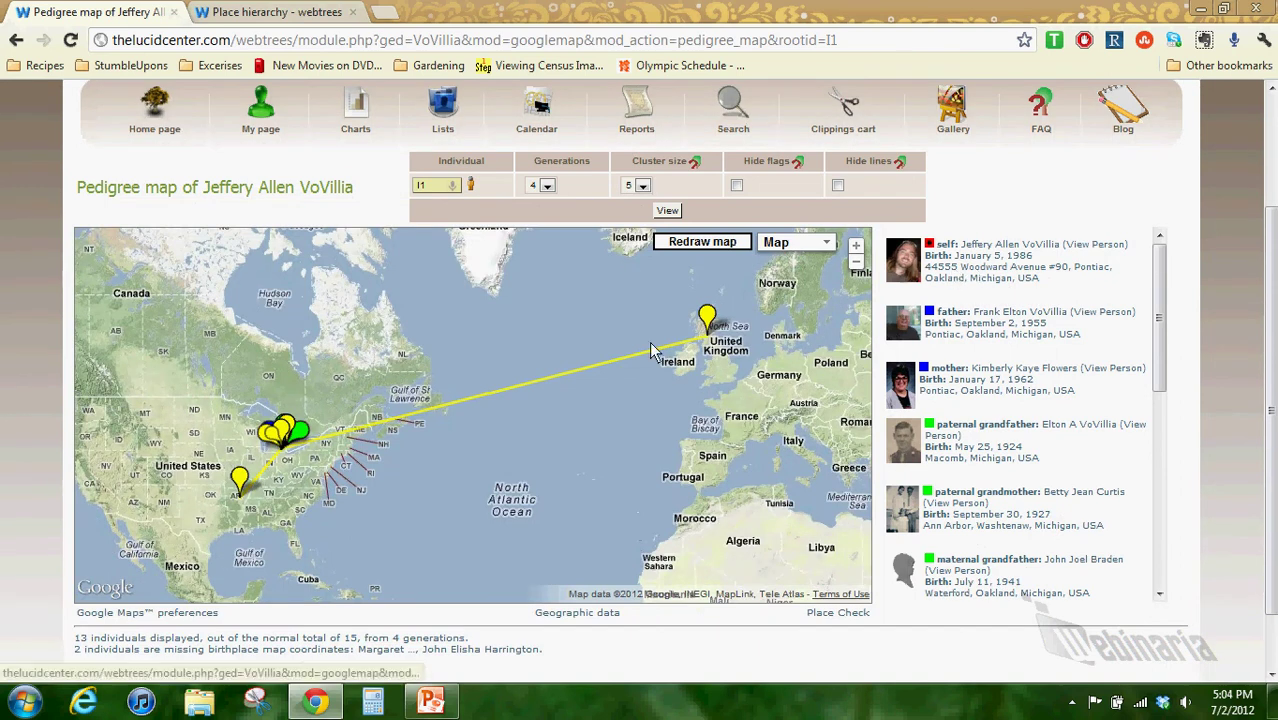
# - Show the details of the ancestor marked in Scotland on the pedigree map
pyautogui.moveTo(459, 446); pyautogui.dragTo(518, 434)
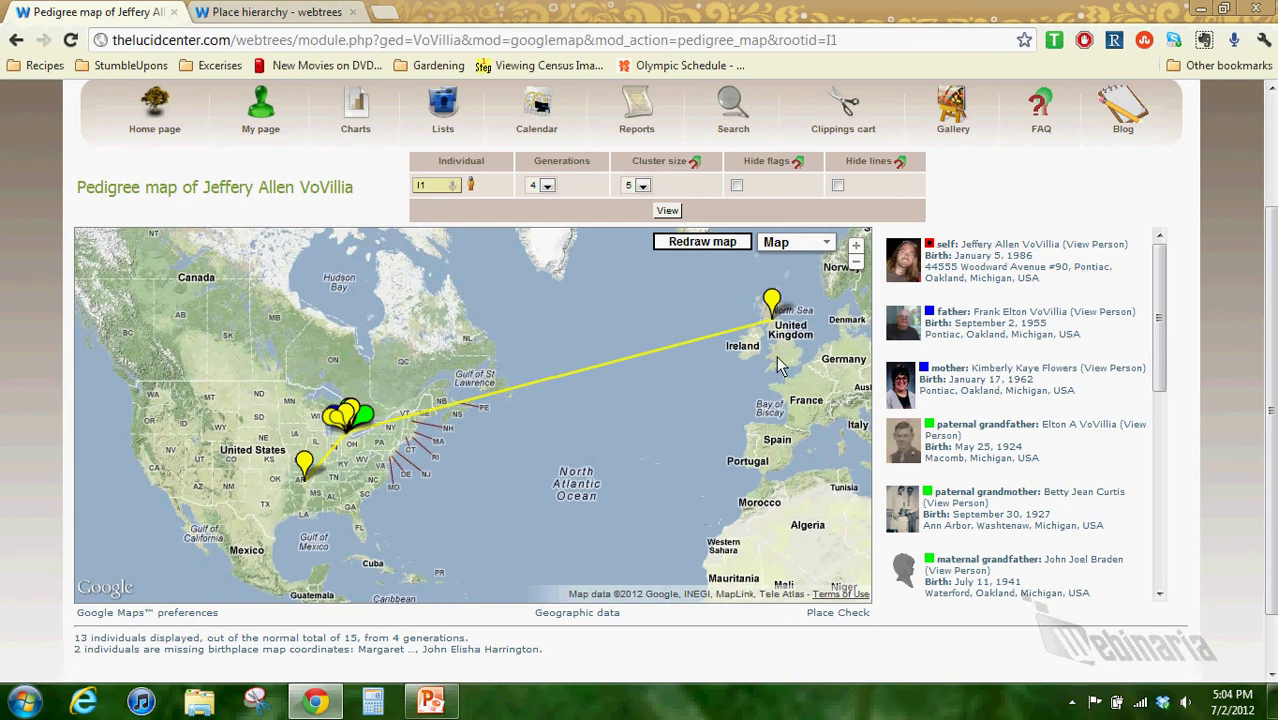
pyautogui.moveTo(1155, 345)
pyautogui.mouseDown()
pyautogui.moveTo(1172, 535)
pyautogui.moveTo(1158, 330)
pyautogui.mouseUp()
pyautogui.click(774, 302)
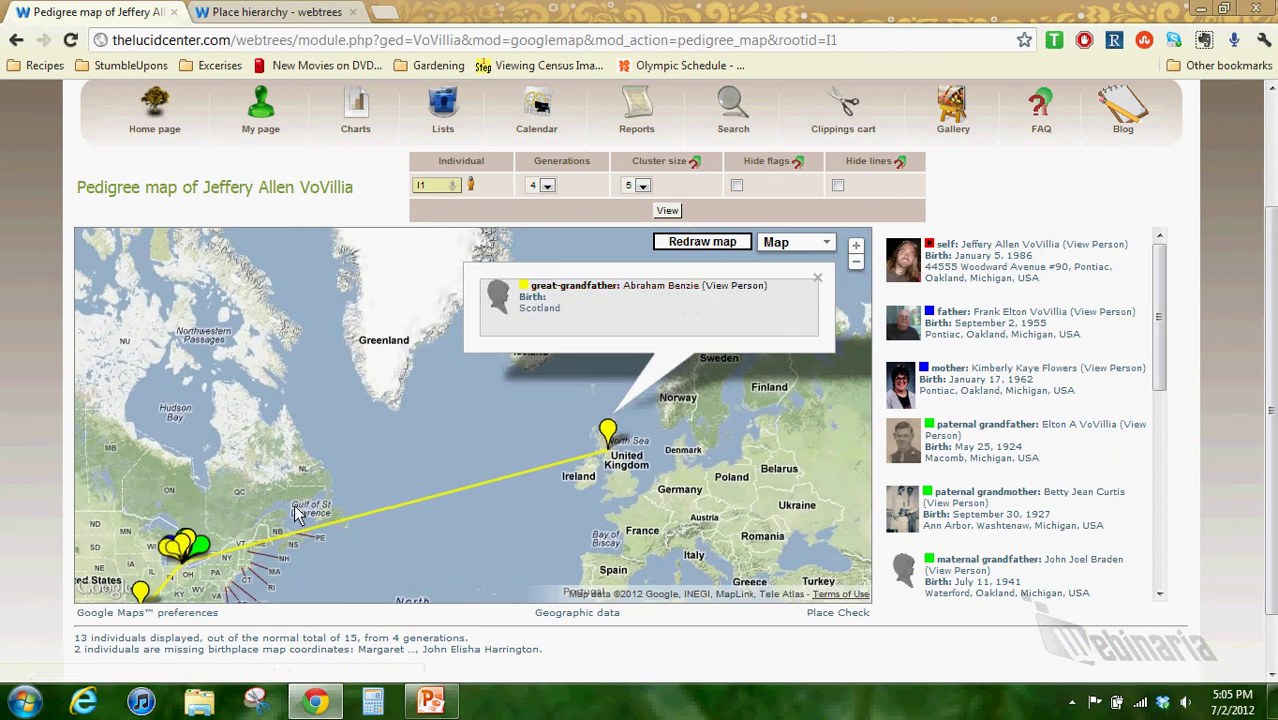
# - Show the details of the great-grandmother and then the mother marked in Michigan on the pedigree map
pyautogui.moveTo(211, 590)
pyautogui.mouseDown()
pyautogui.moveTo(367, 425)
pyautogui.moveTo(418, 418)
pyautogui.mouseUp()
pyautogui.scroll(1, 418, 418)
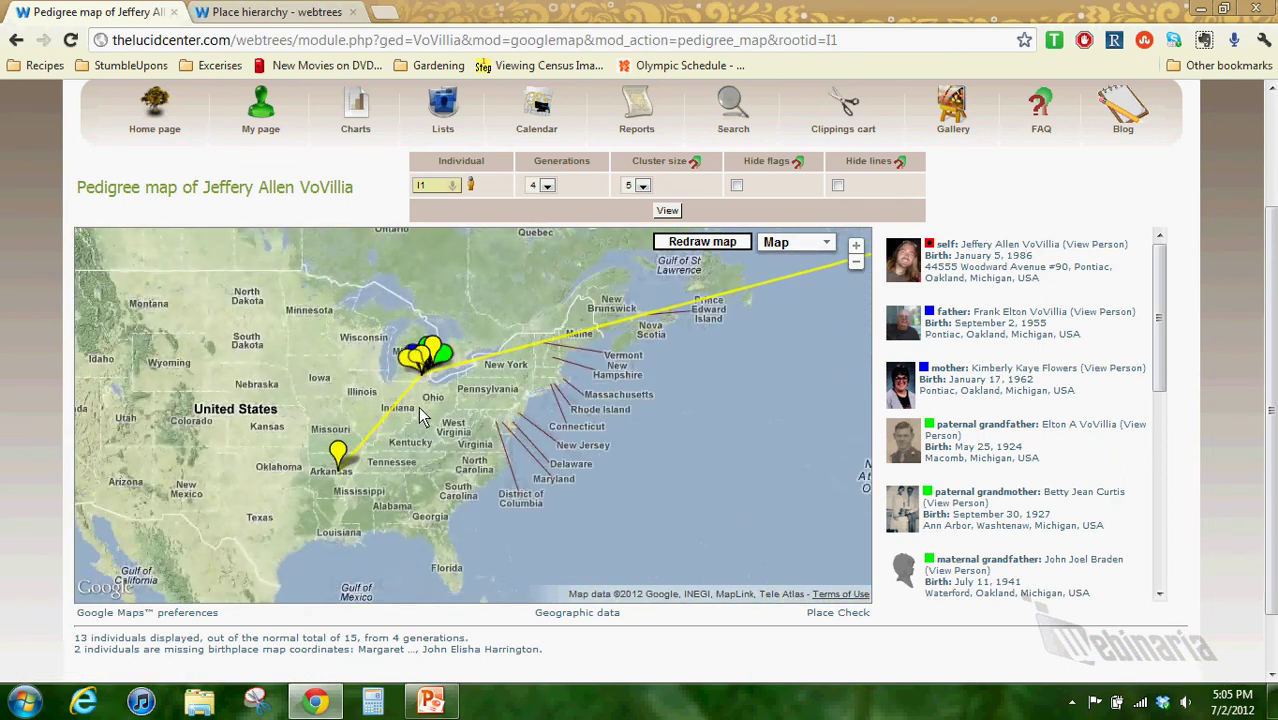
pyautogui.scroll(1, 430, 370)
pyautogui.click(437, 333)
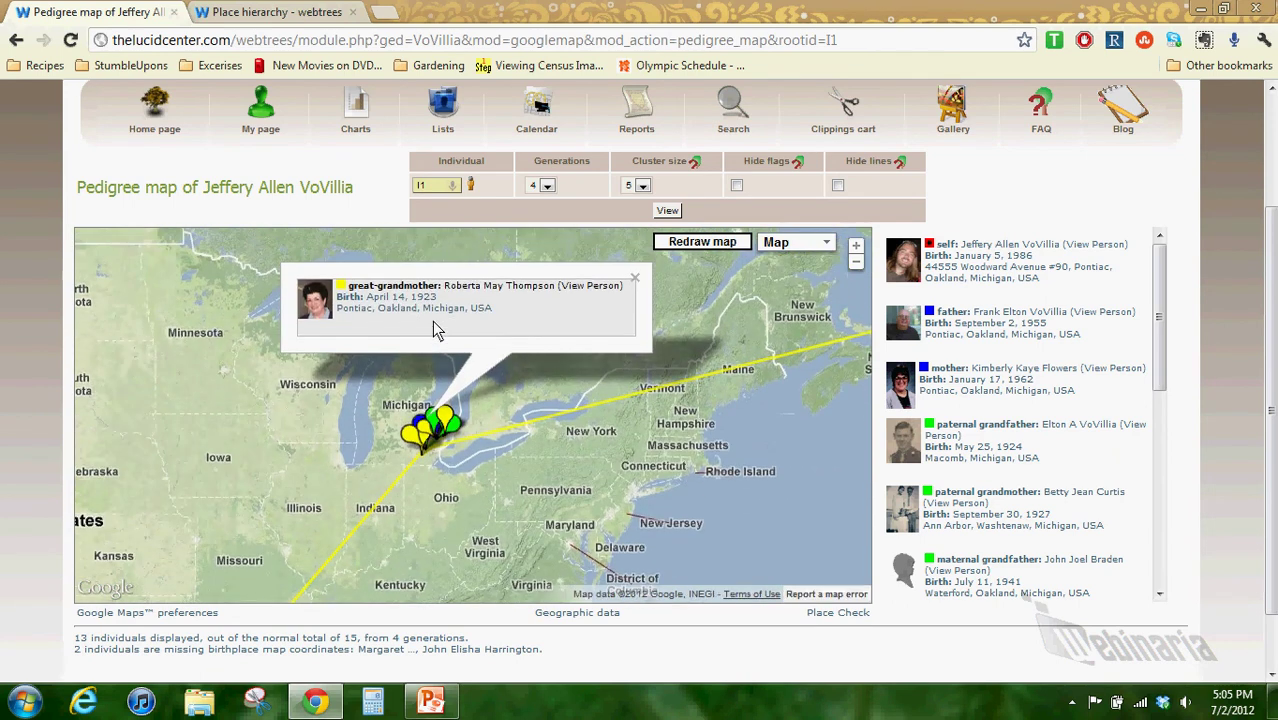
pyautogui.click(416, 418)
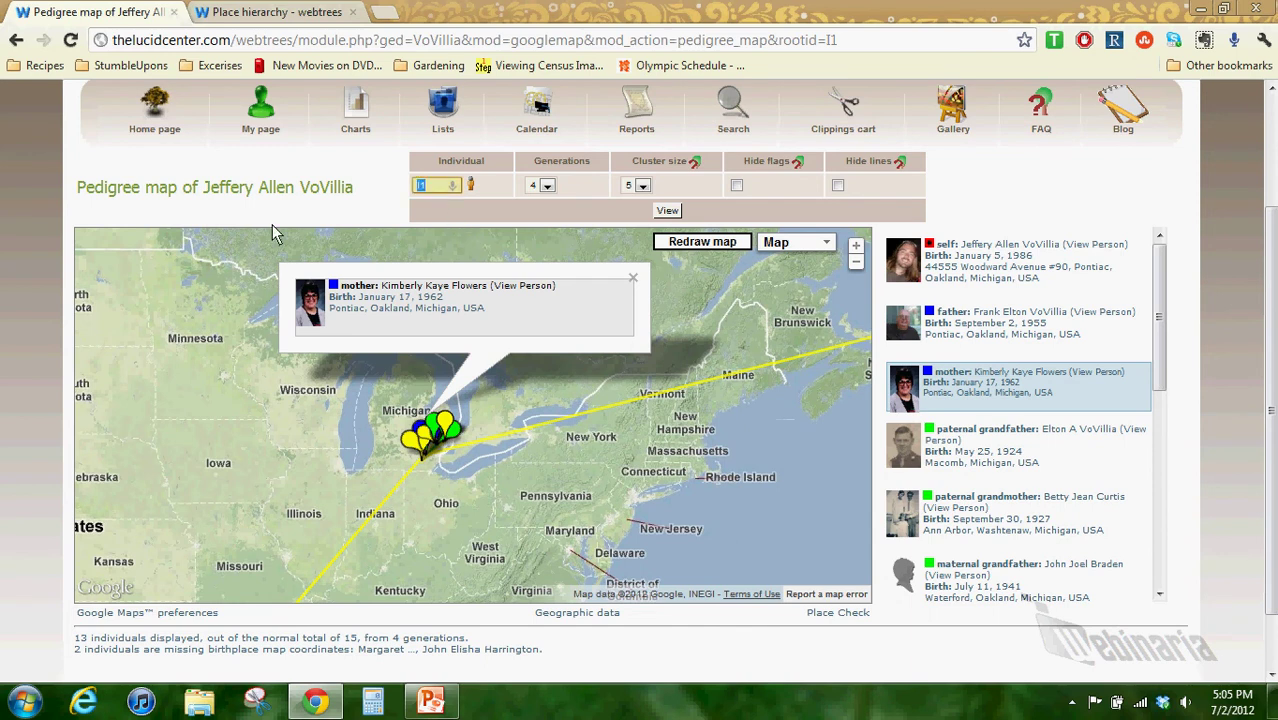
# - Redraw the pedigree map with the paternal grandfather as its root individual, looking him up by first name
pyautogui.write('Elton')
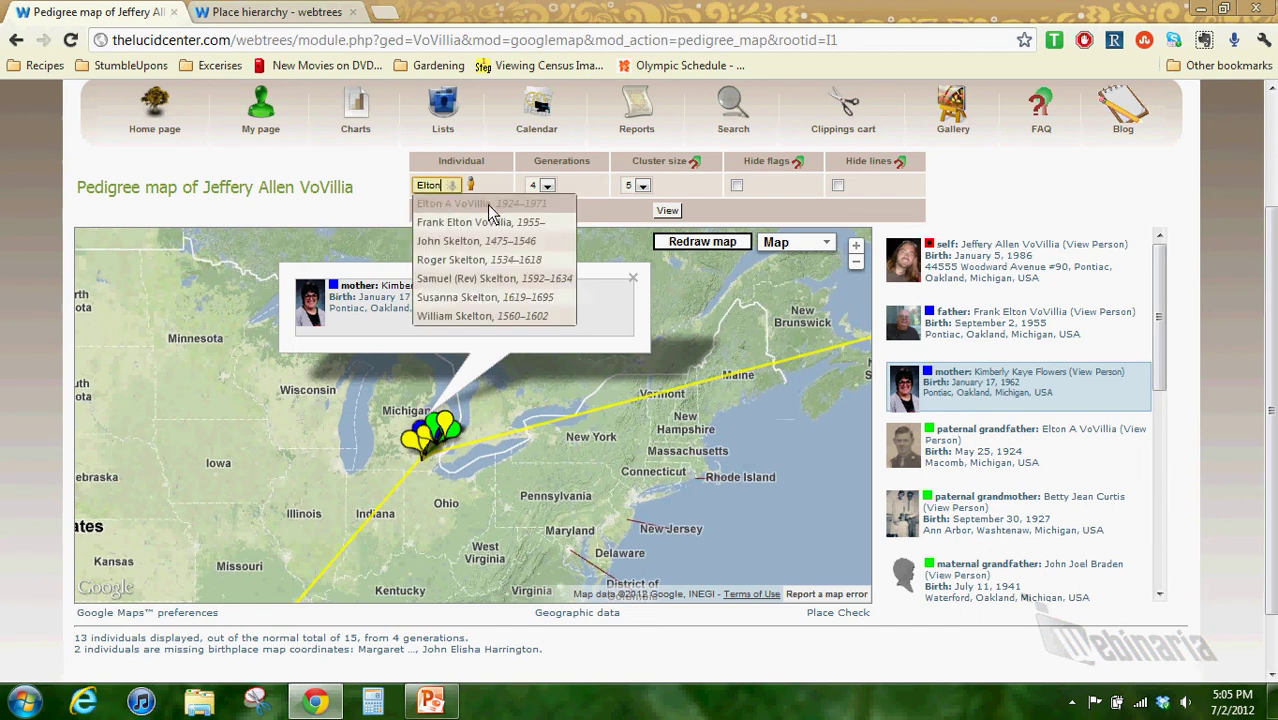
pyautogui.click(487, 204)
pyautogui.click(667, 211)
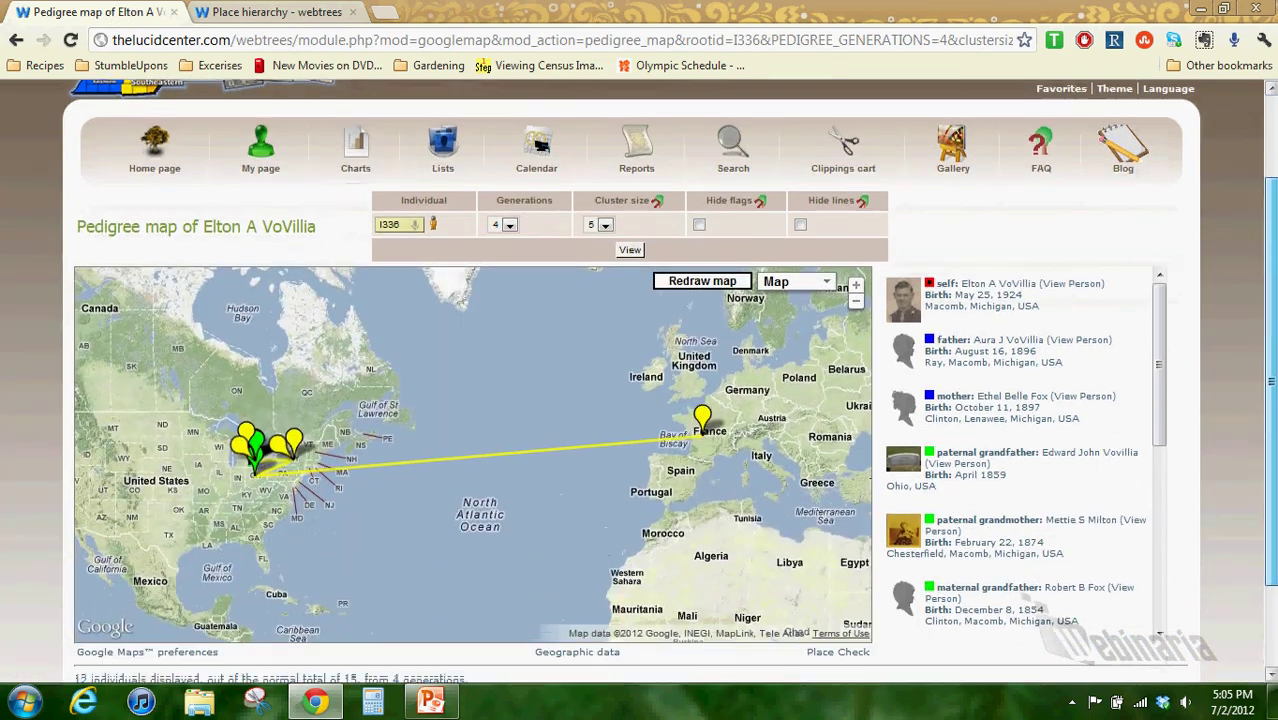
pyautogui.scroll(-1, 702, 440)
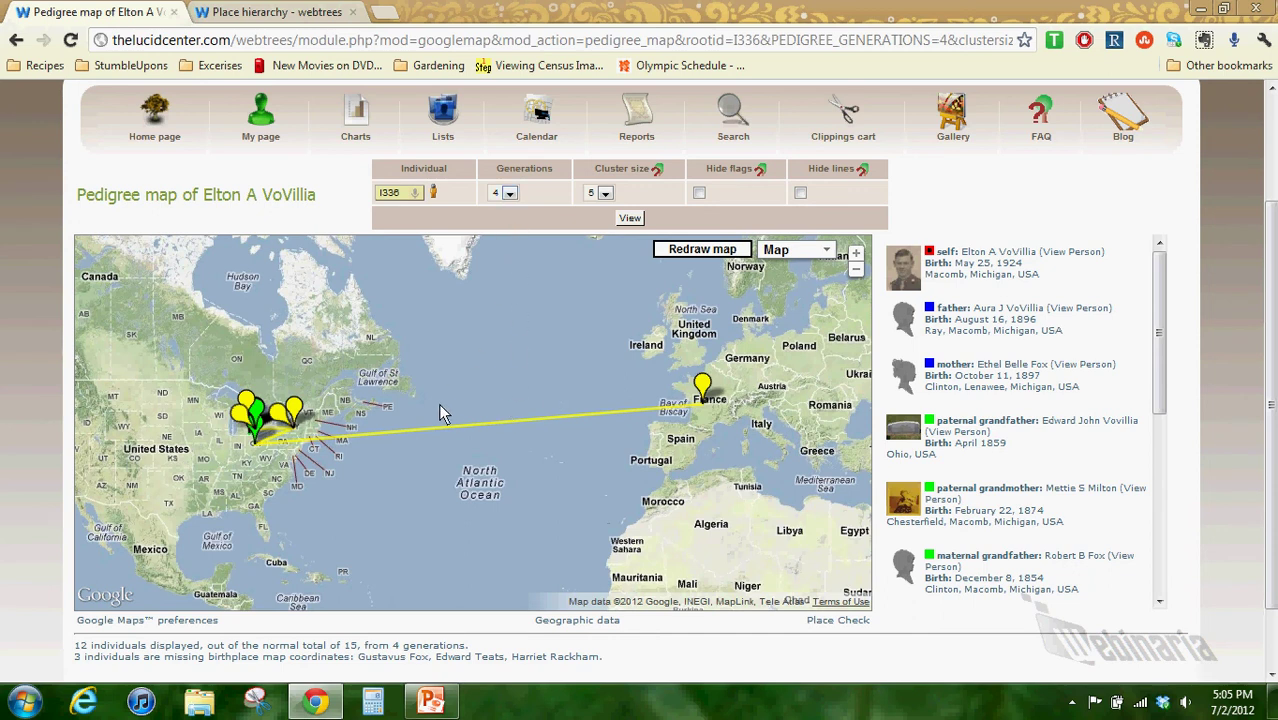
# - Check the note below the map about individuals displayed and those missing birthplace coordinates
pyautogui.moveTo(440, 406); pyautogui.dragTo(523, 313)
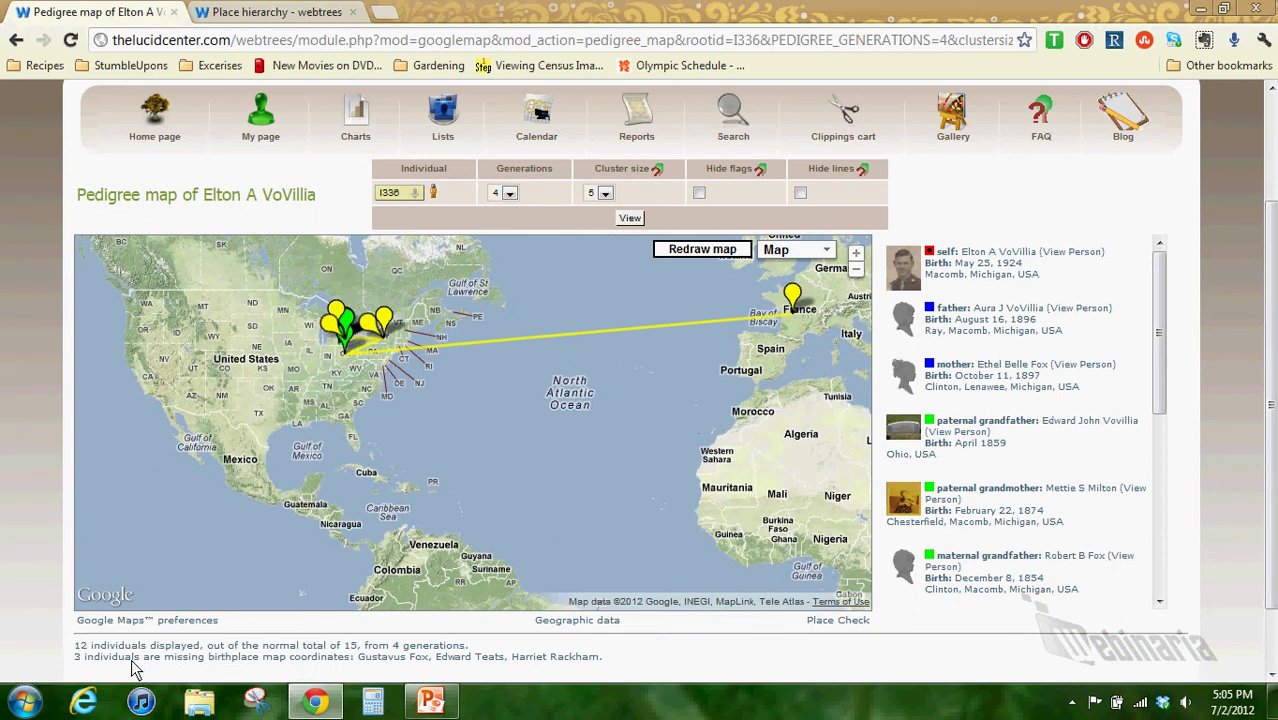
pyautogui.tripleClick(100, 662)
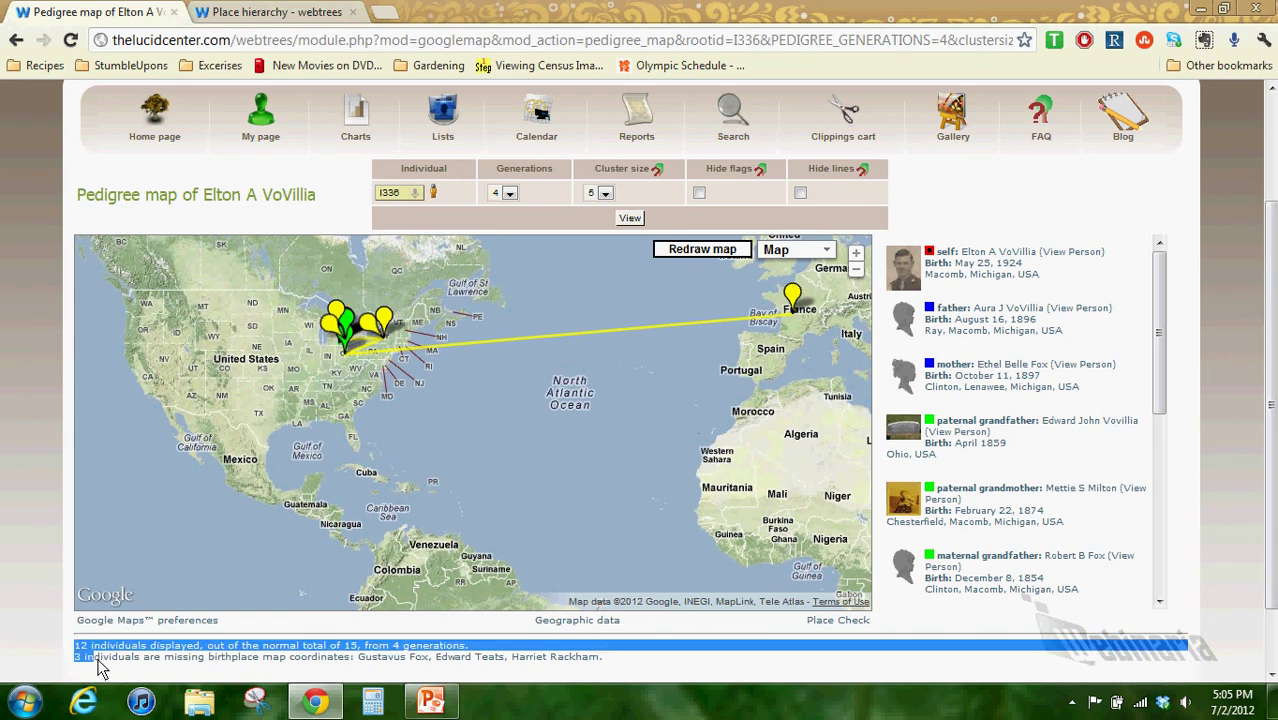
pyautogui.click(653, 661)
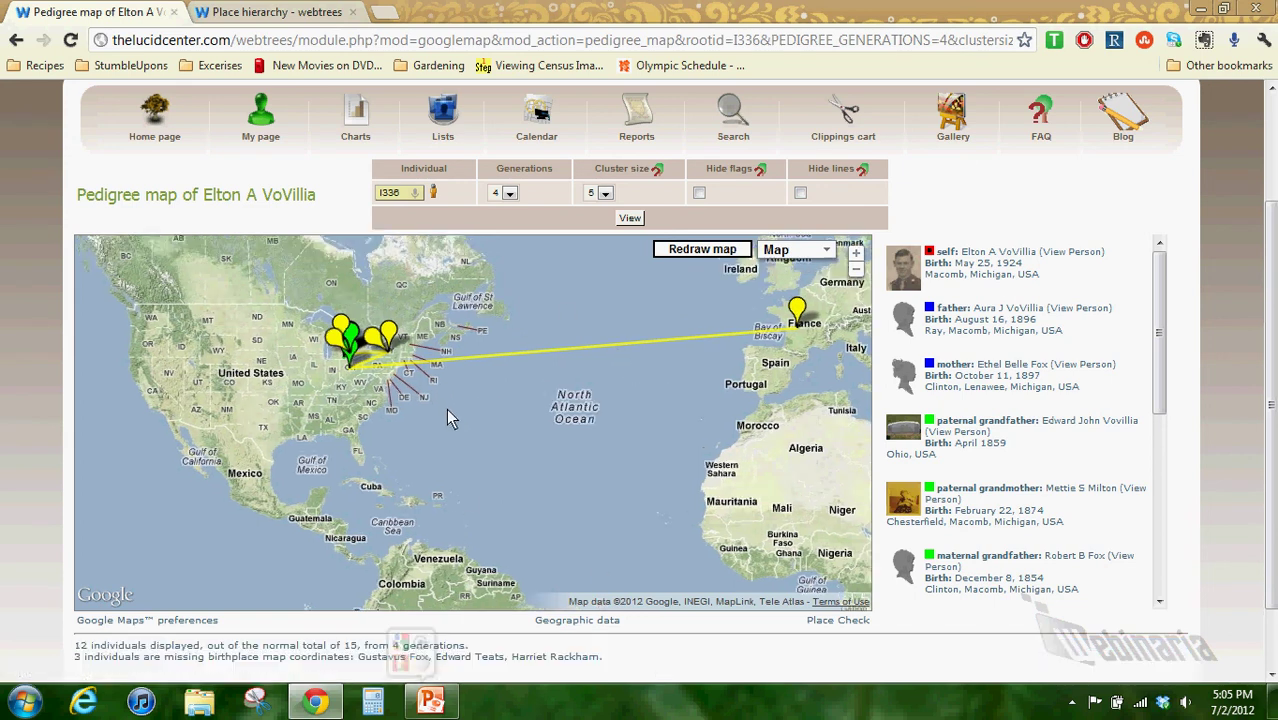
# - Show the details of each of the two great-grandmothers marked in New York on the pedigree map
pyautogui.scroll(1, 428, 385)
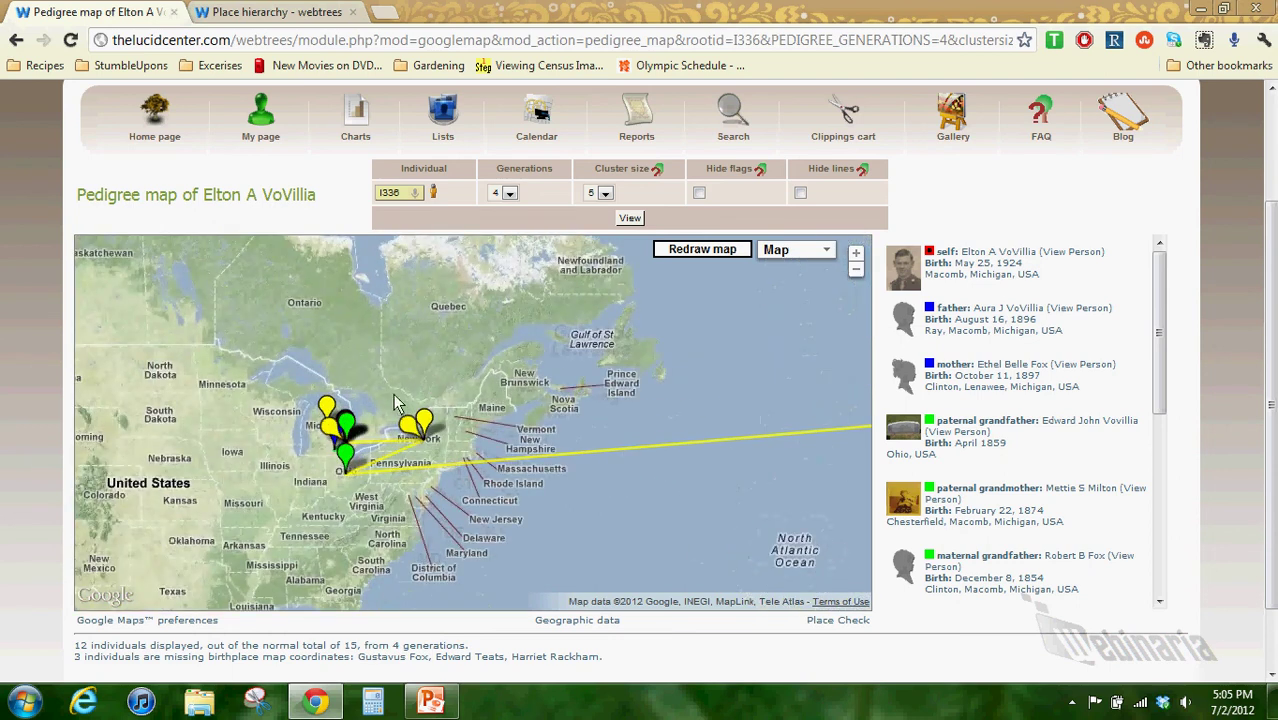
pyautogui.scroll(1, 388, 418)
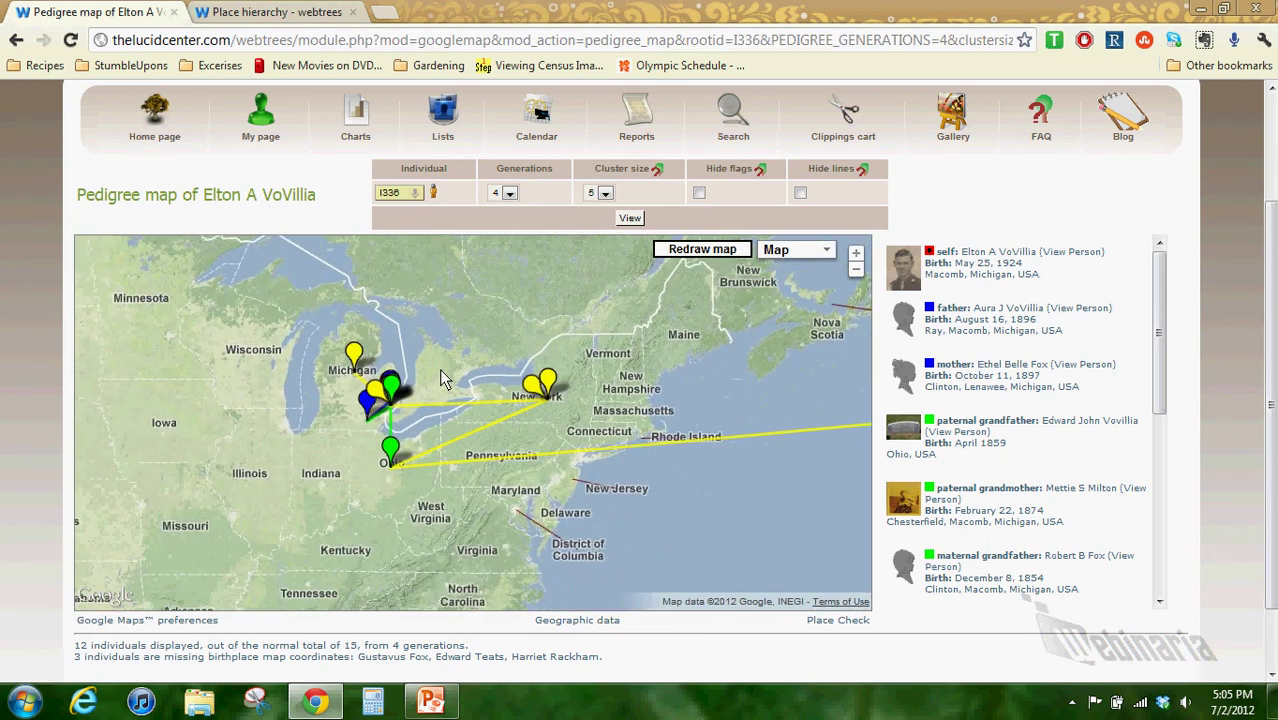
pyautogui.scroll(1, 439, 368)
pyautogui.moveTo(490, 393); pyautogui.dragTo(490, 310)
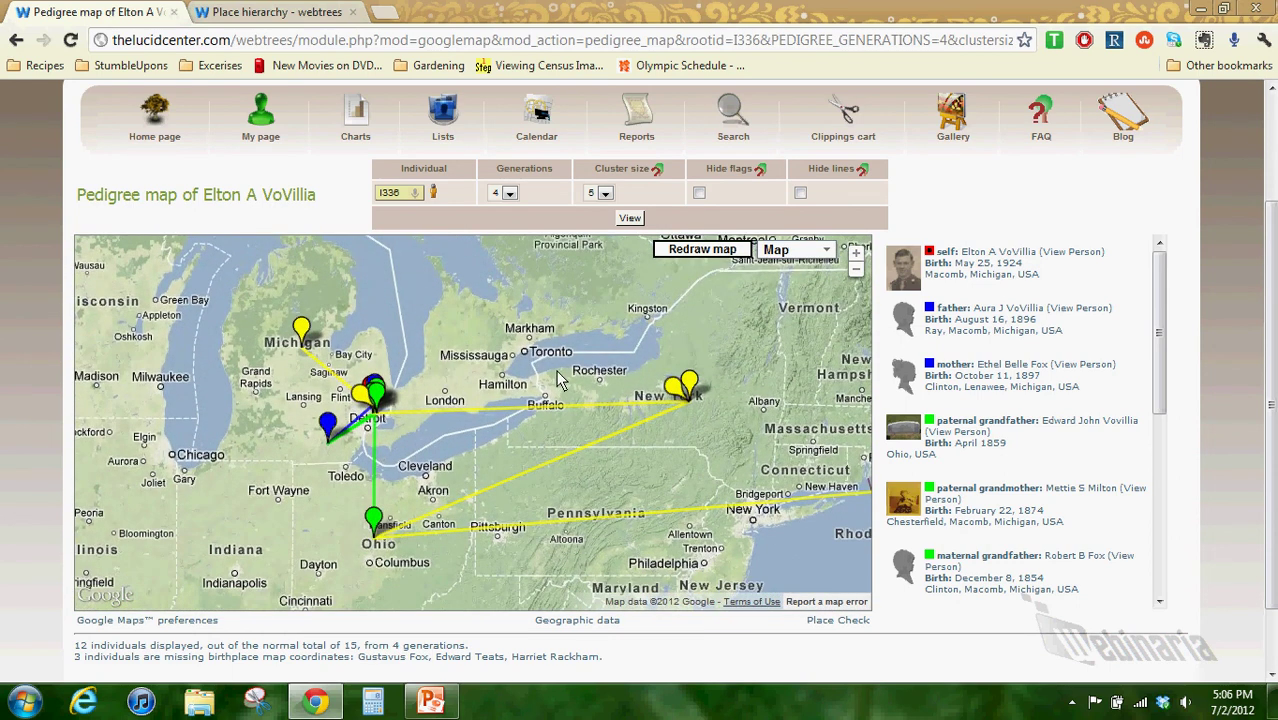
pyautogui.click(689, 381)
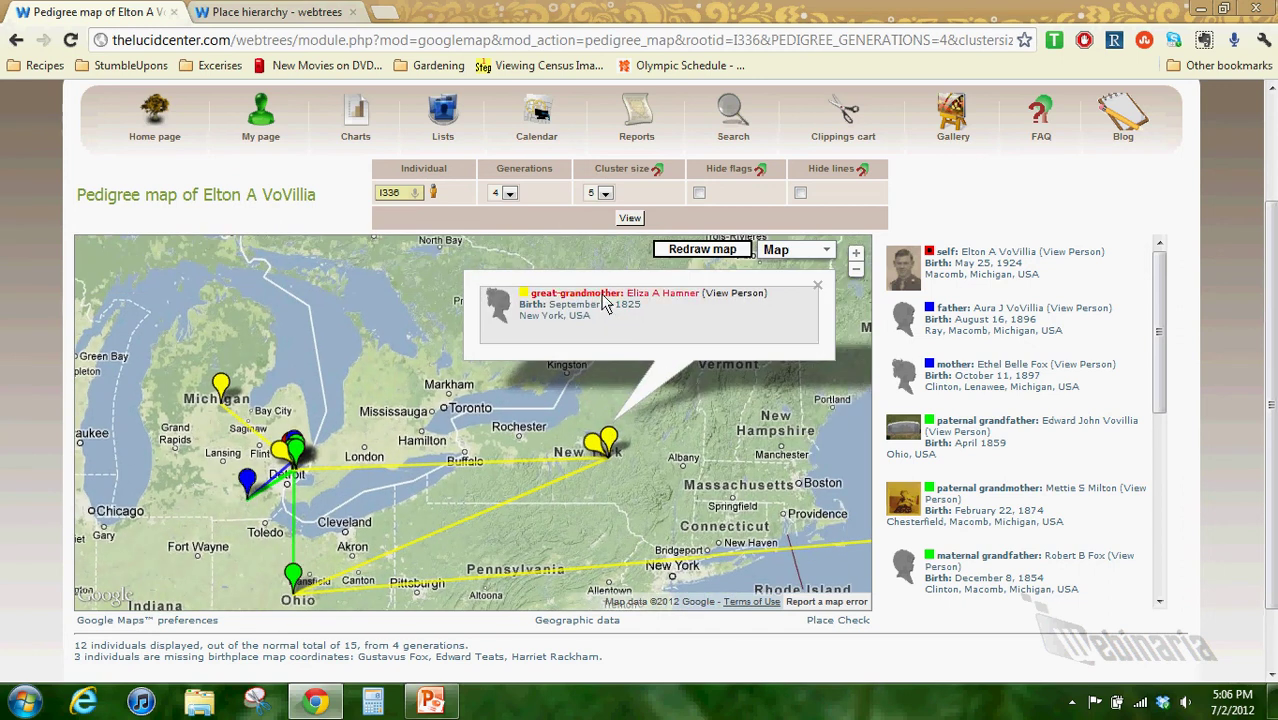
pyautogui.click(593, 443)
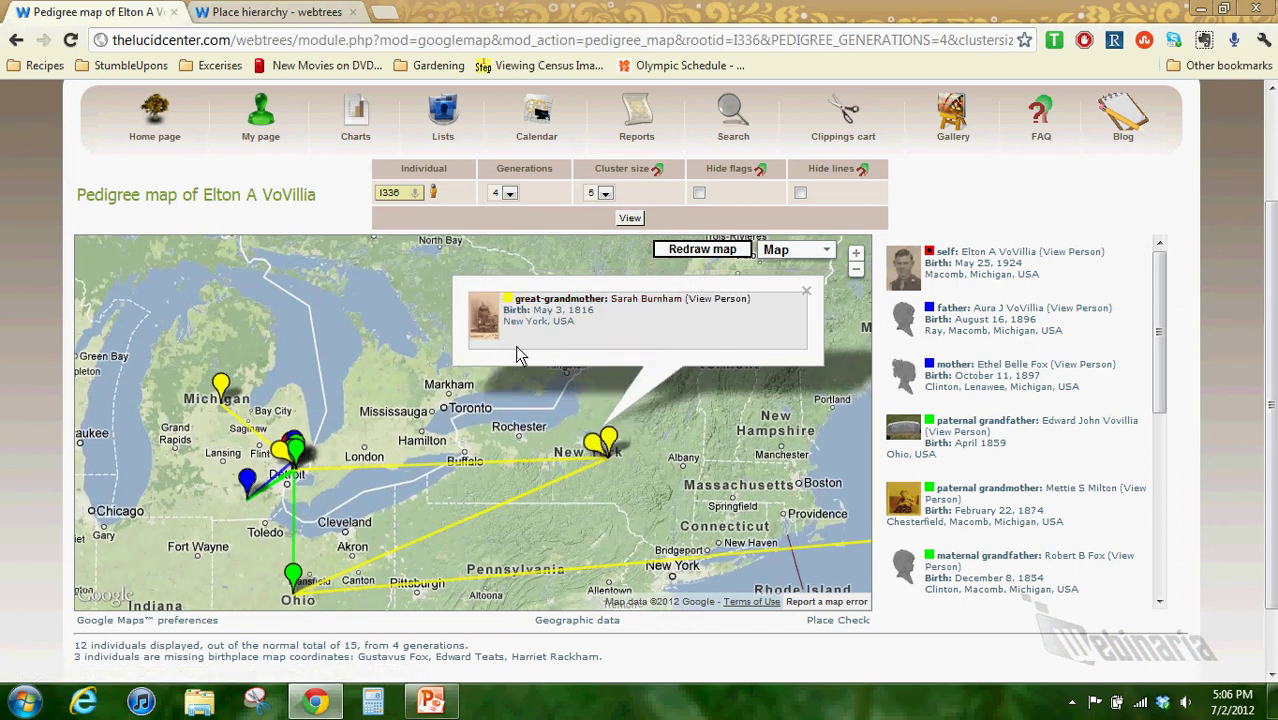
# - Examine the cluster of ancestor markers near Detroit in southeast Michigan up close
pyautogui.moveTo(577, 497); pyautogui.dragTo(577, 432)
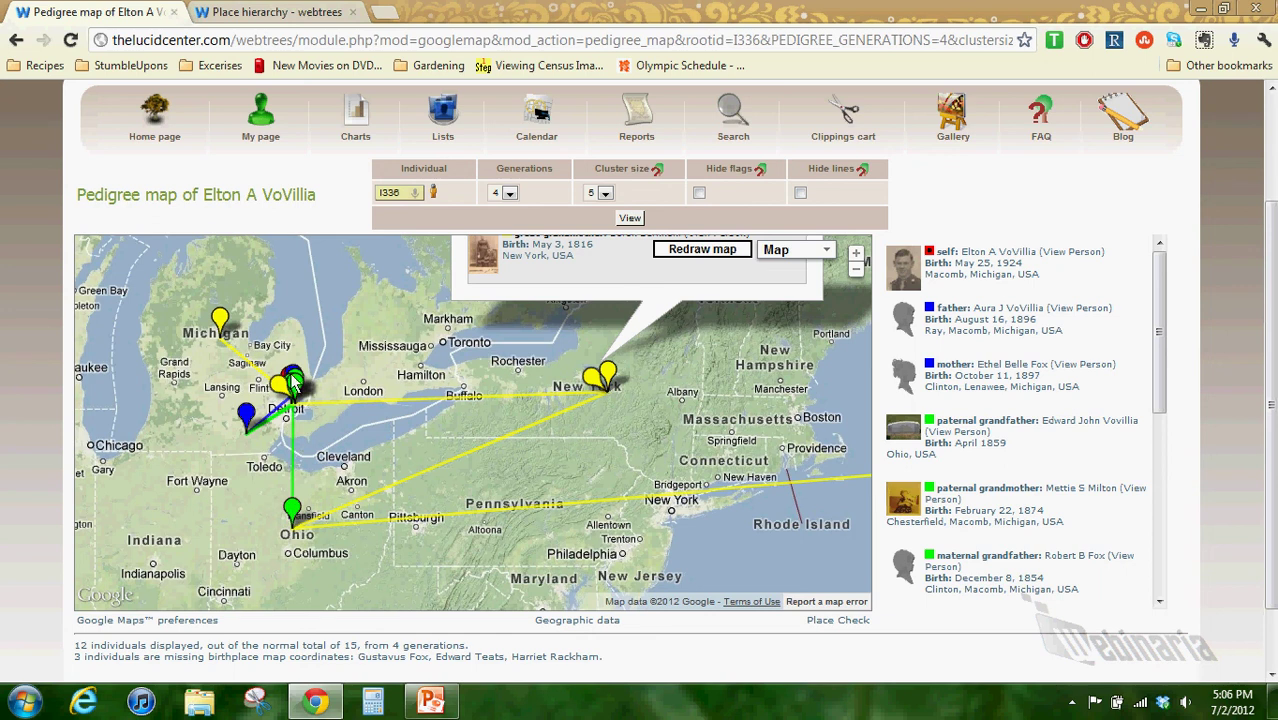
pyautogui.doubleClick(258, 392)
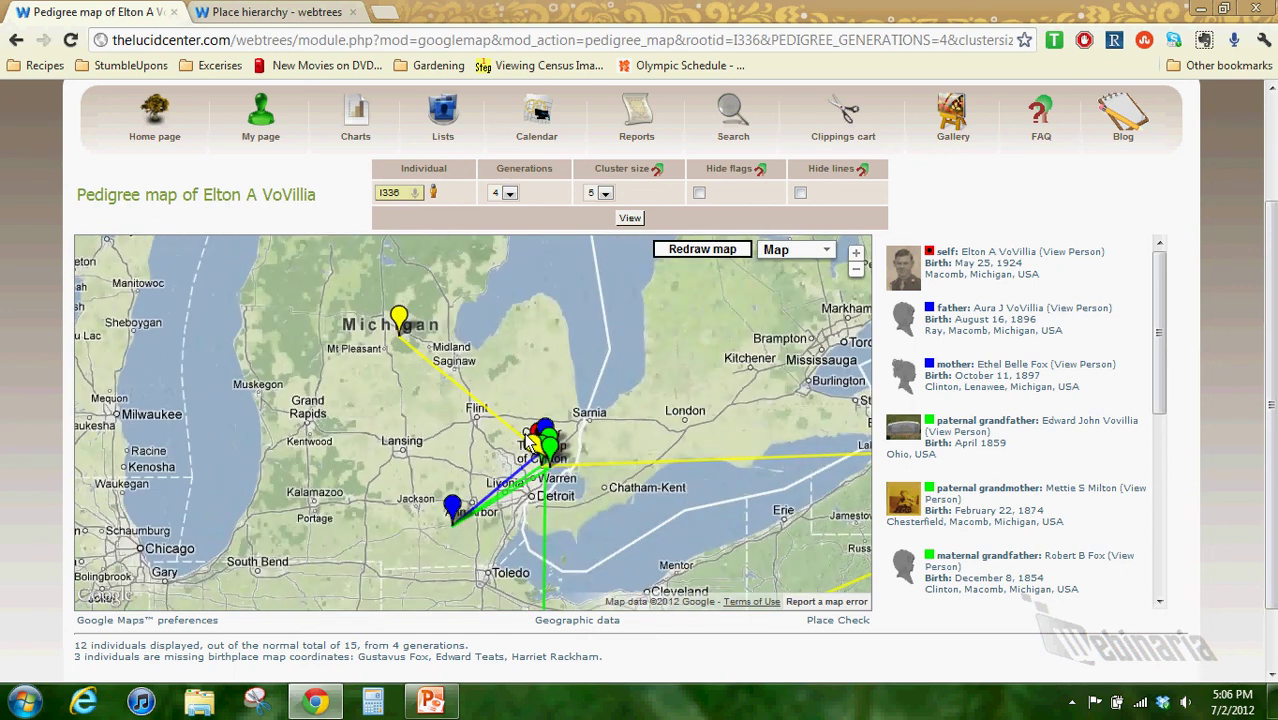
pyautogui.doubleClick(531, 421)
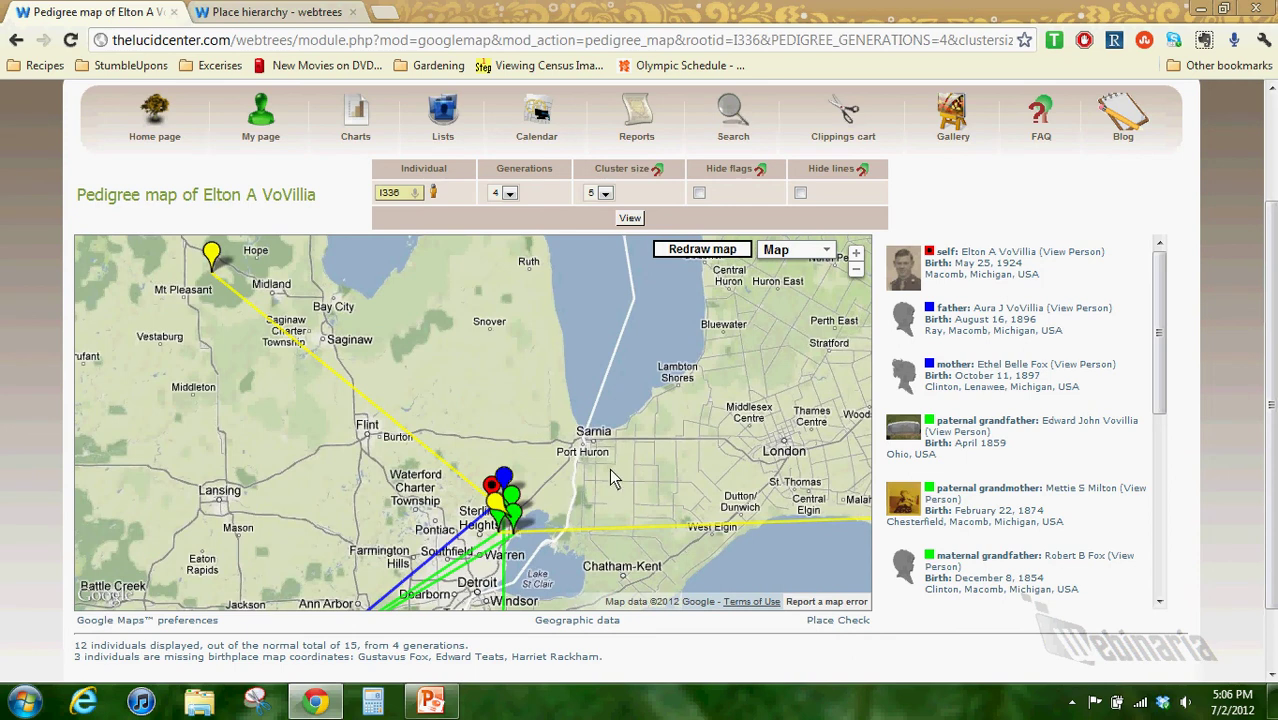
pyautogui.moveTo(610, 470); pyautogui.dragTo(599, 378)
# - Locate the great-grandfather born in France from the individuals list and view his marker within the wider surroundings
pyautogui.scroll(-4, 1065, 380)
pyautogui.click(980, 478)
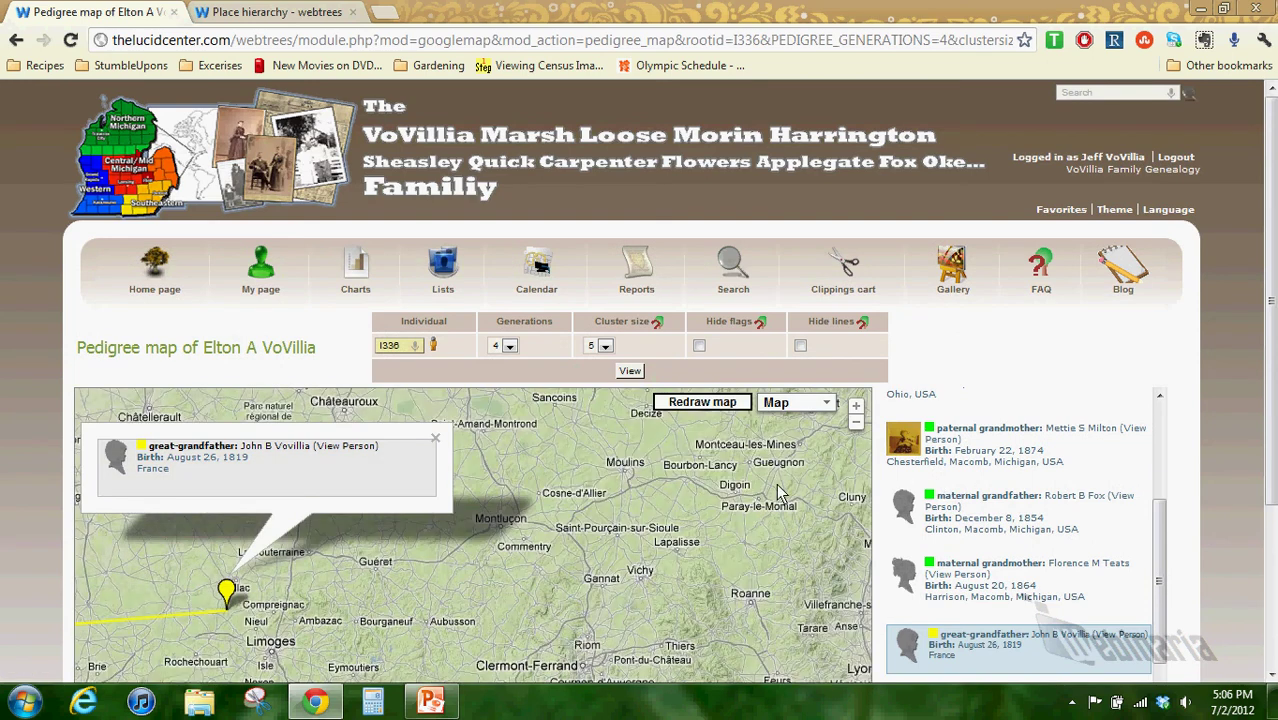
pyautogui.click(855, 422)
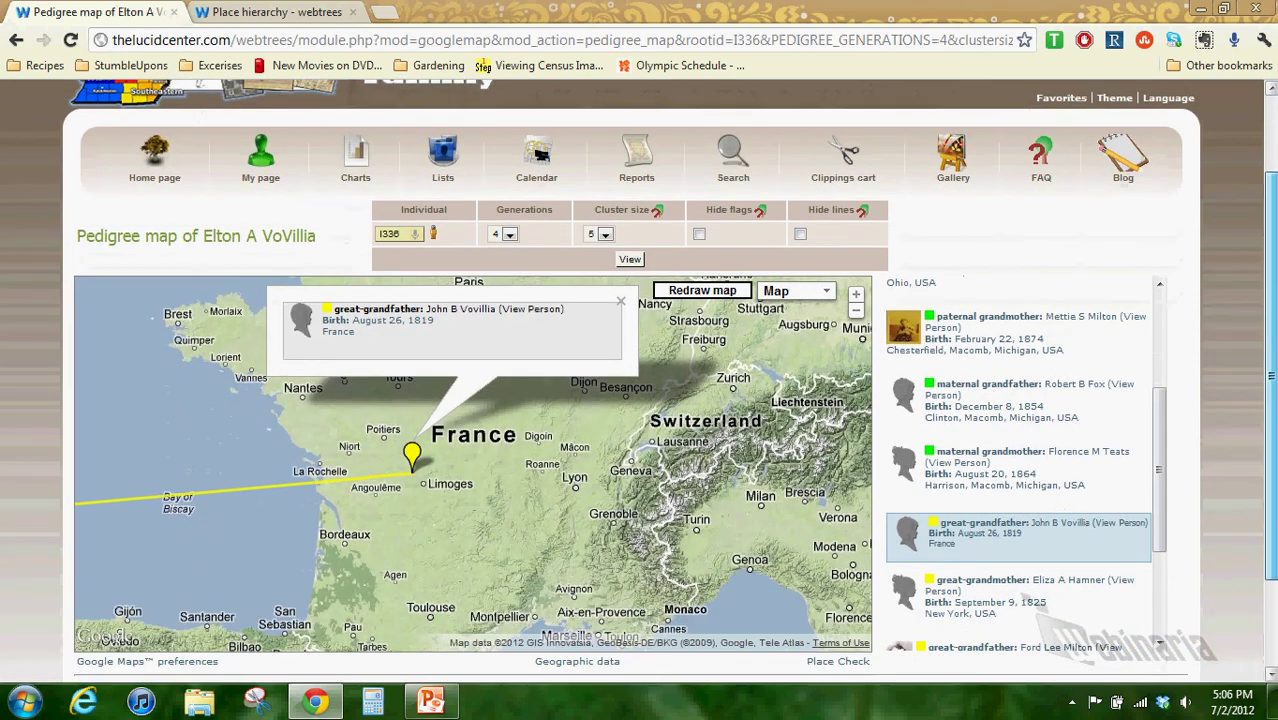
pyautogui.scroll(-1, 470, 434)
pyautogui.moveTo(470, 434); pyautogui.dragTo(600, 435)
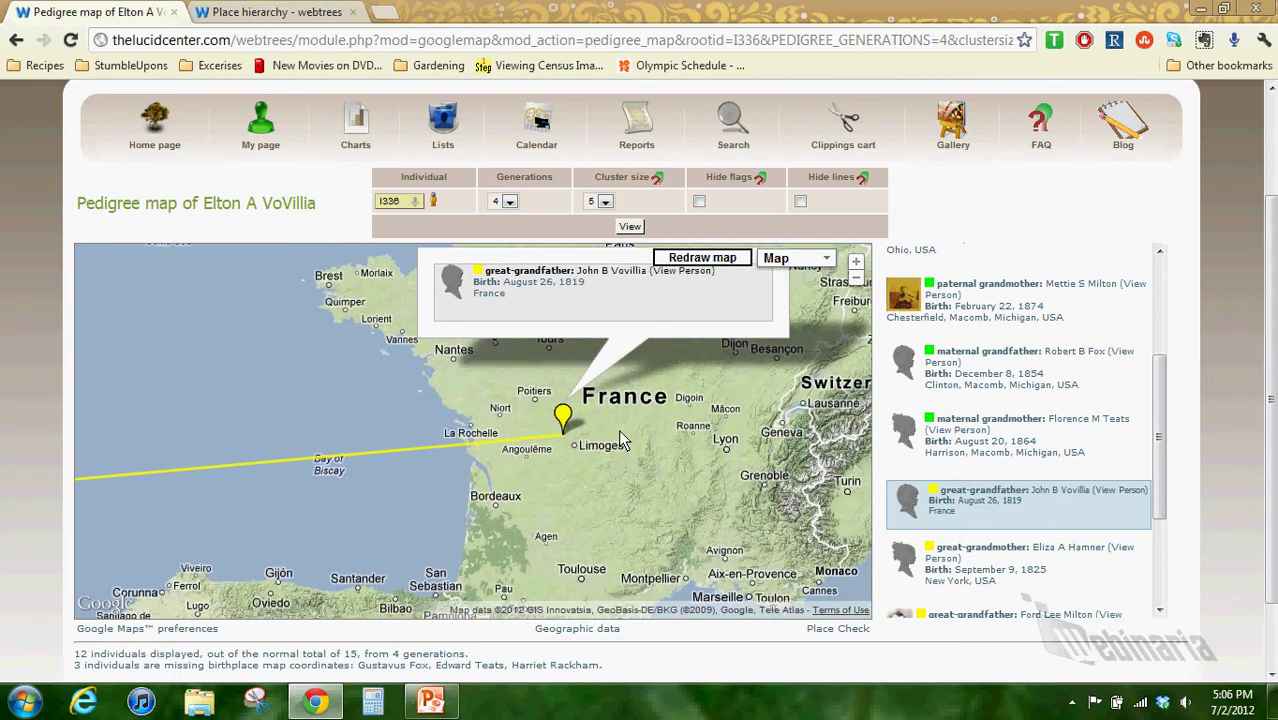
# - Review the cluster size choices for the pedigree map and look over the rest of the page
pyautogui.click(606, 203)
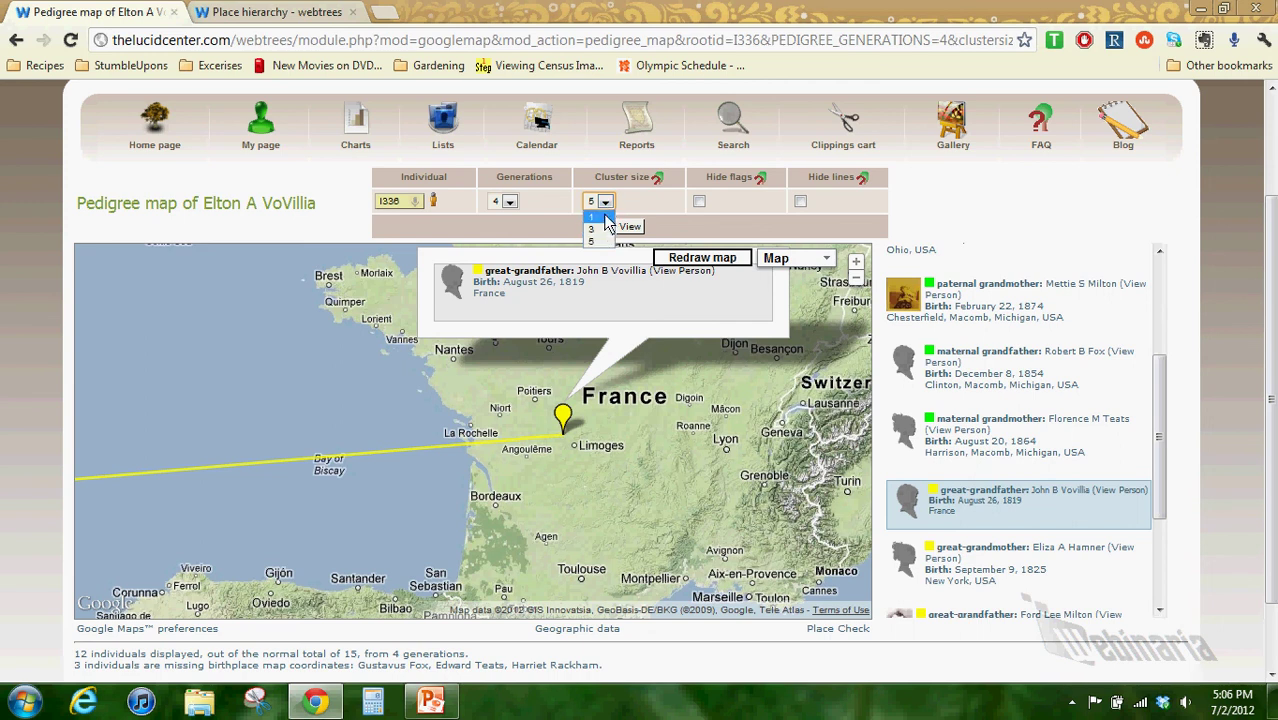
pyautogui.click(604, 207)
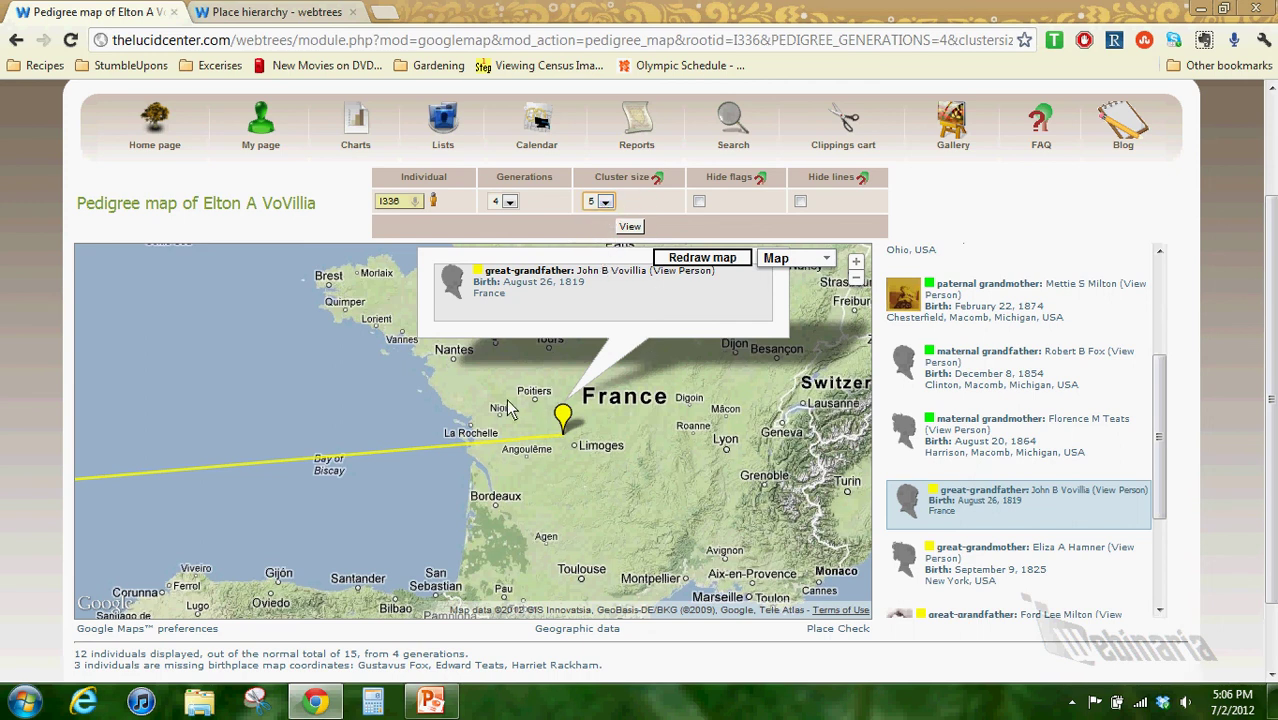
pyautogui.moveTo(1268, 378); pyautogui.dragTo(1272, 446)
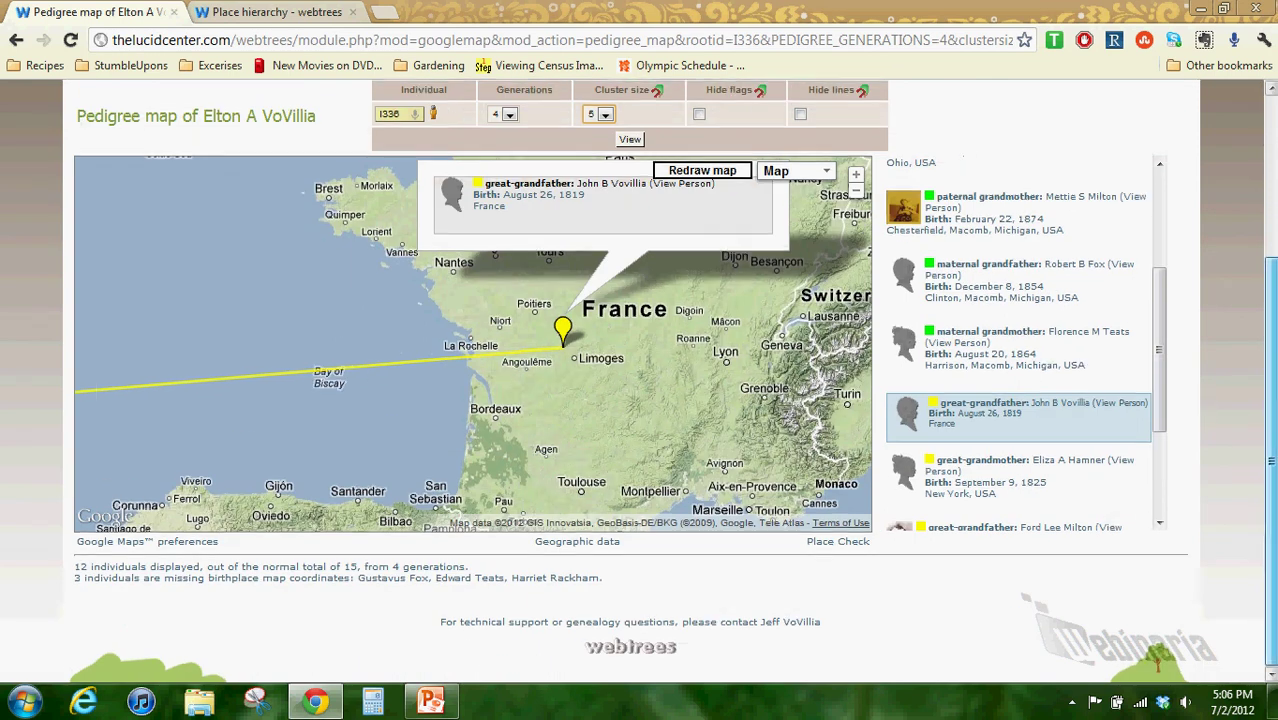
pyautogui.scroll(3, 1052, 345)
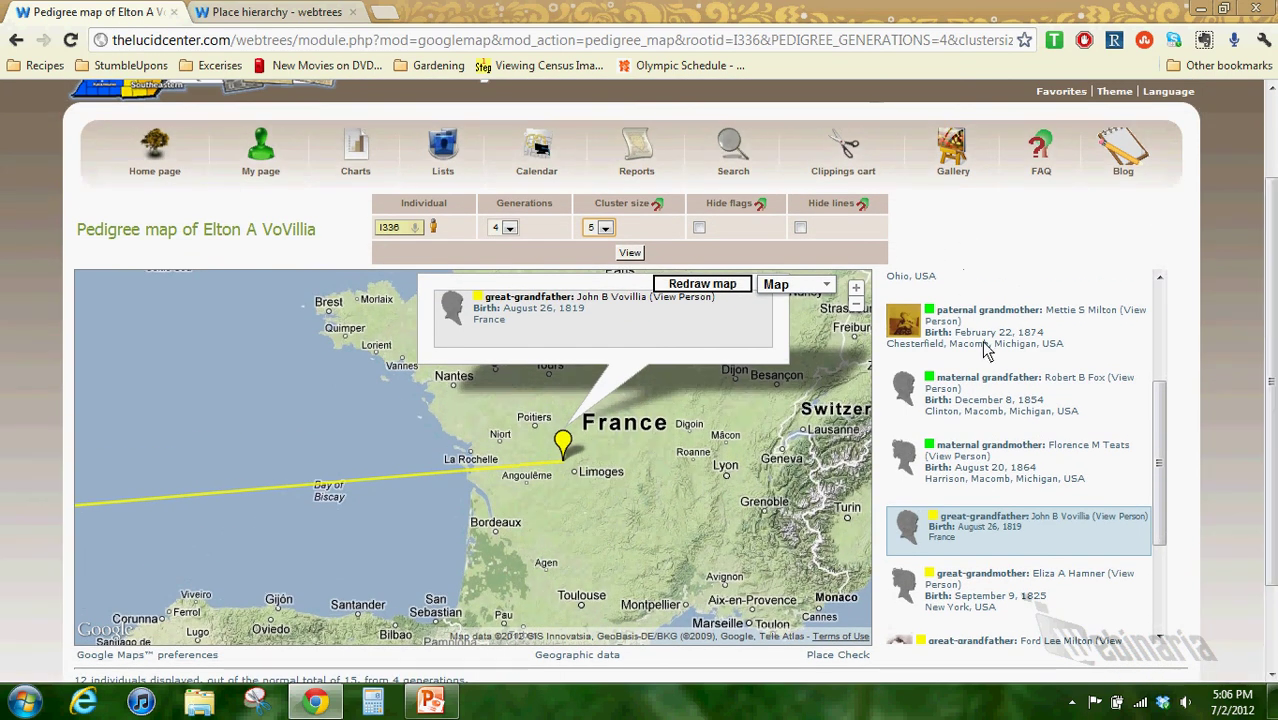
pyautogui.moveTo(393, 459); pyautogui.dragTo(557, 446)
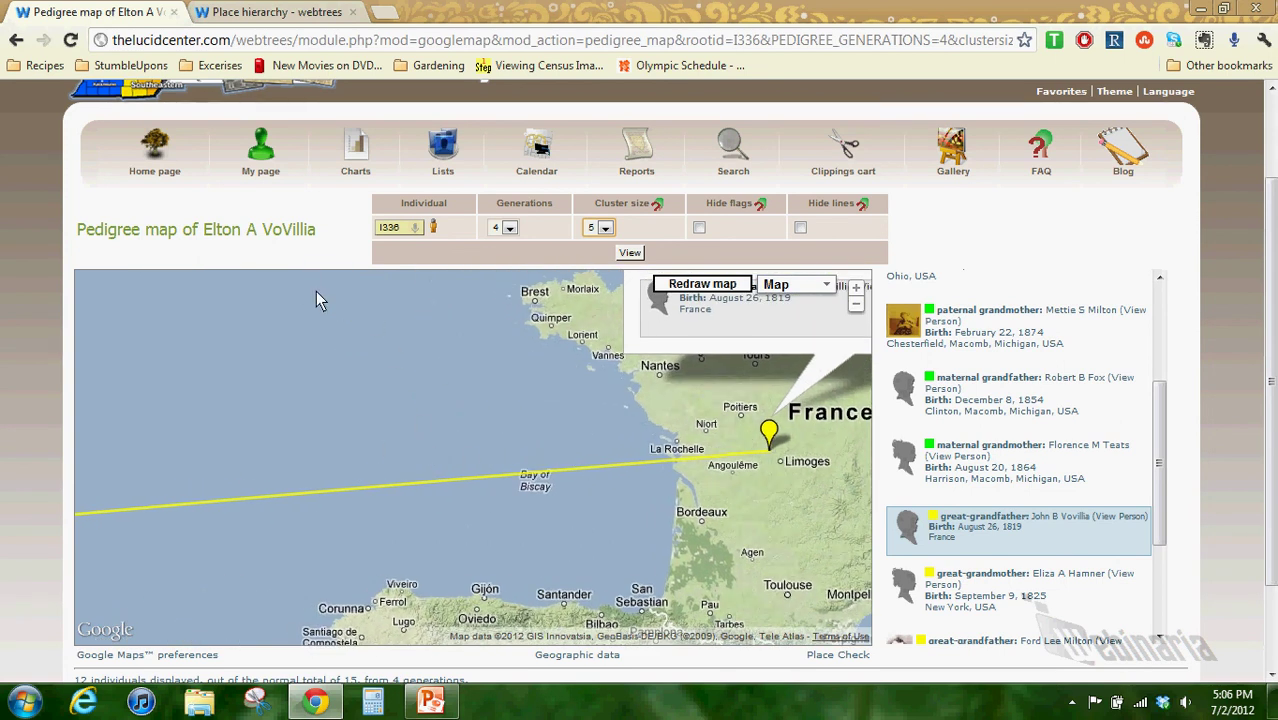
# - Switch to the Exploring Places title slide in PowerPoint
pyautogui.click(150, 160)
pyautogui.click(430, 702)
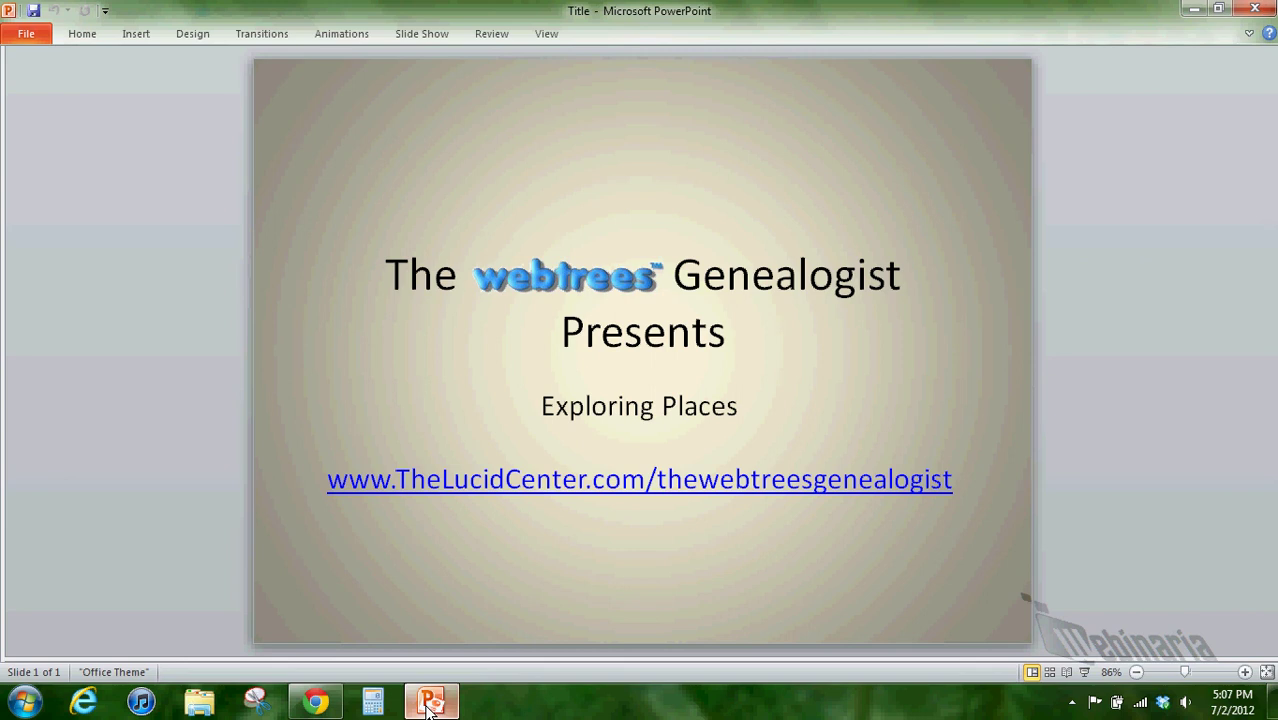
# - Stop the running Webinaria screen recording
pyautogui.click(1073, 703)
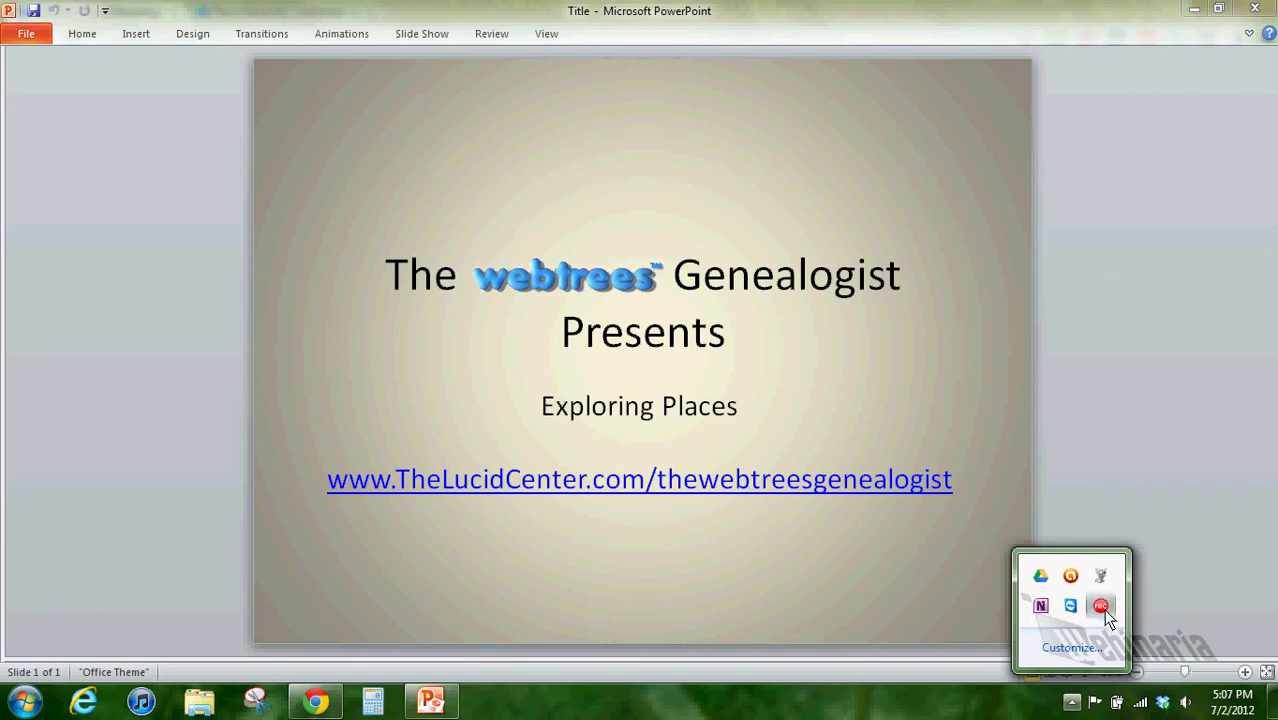
pyautogui.rightClick(1101, 607)
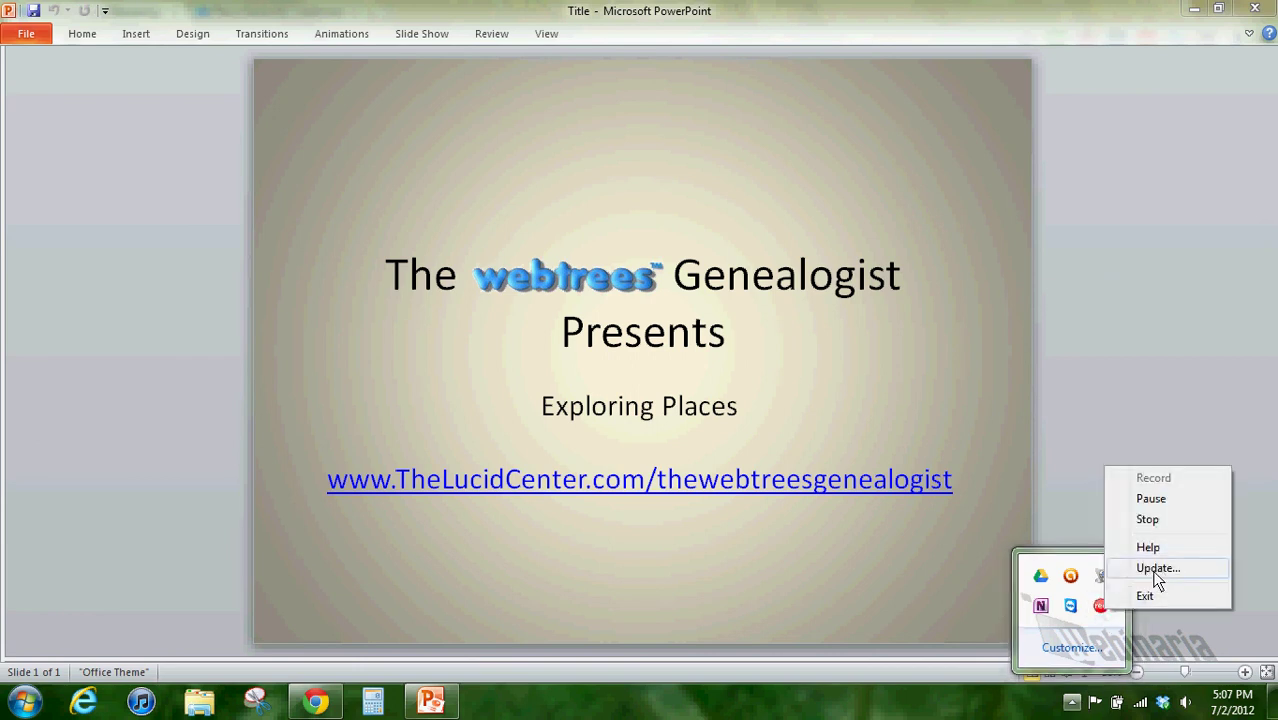
pyautogui.click(1166, 521)
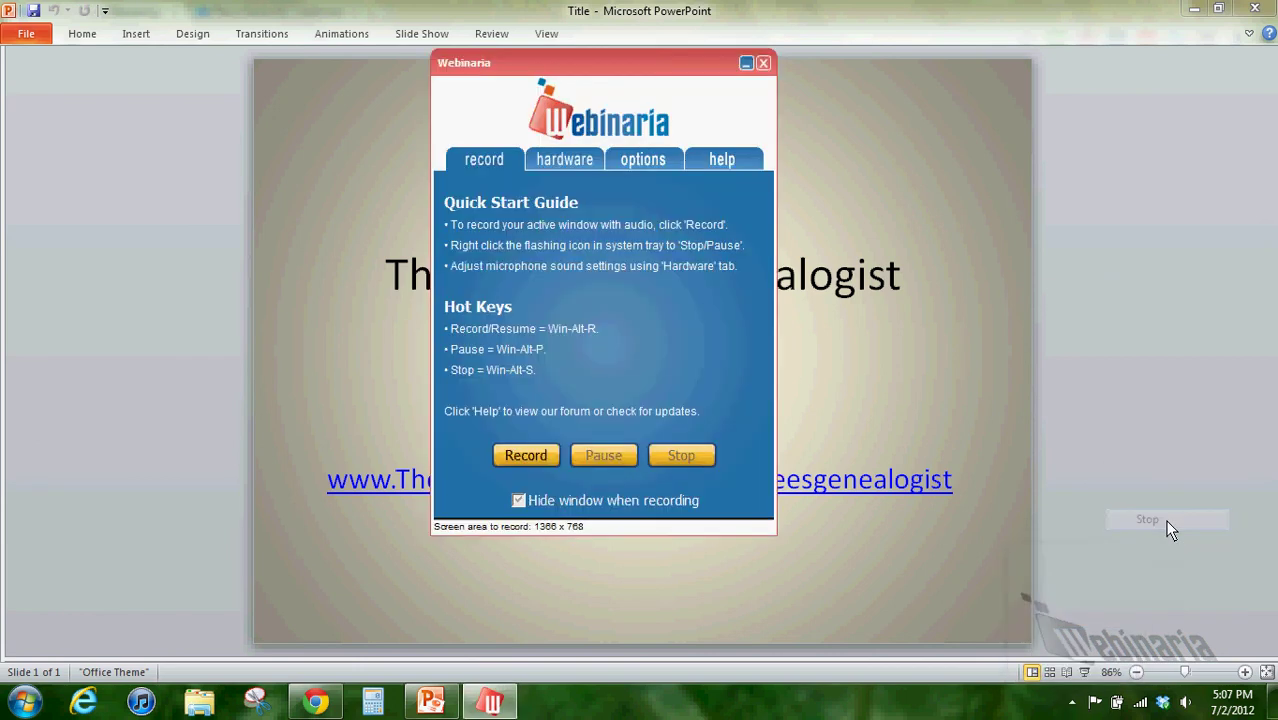